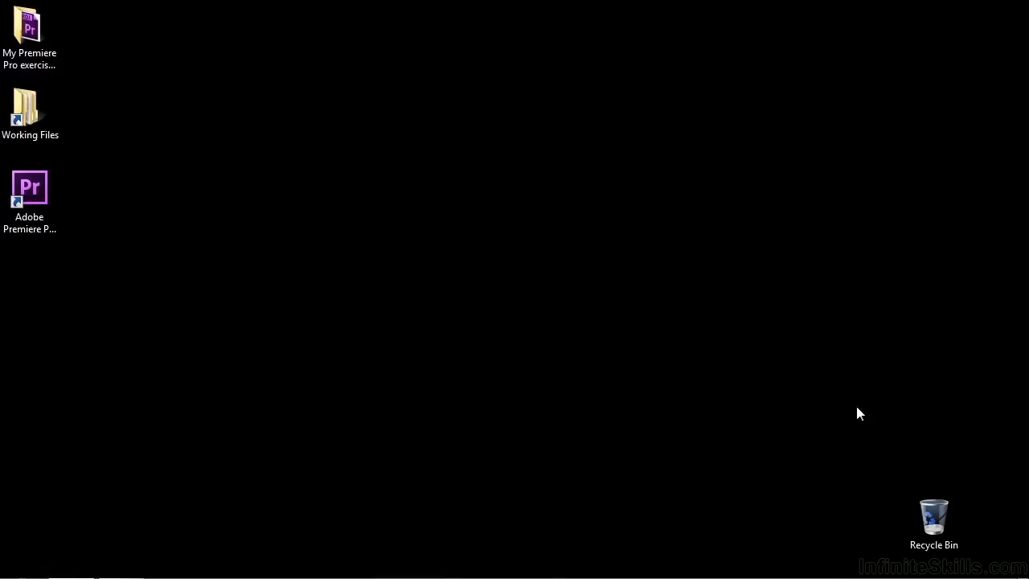
# Step: Launch Adobe Premiere Pro from its desktop shortcut
pyautogui.doubleClick(38, 201)
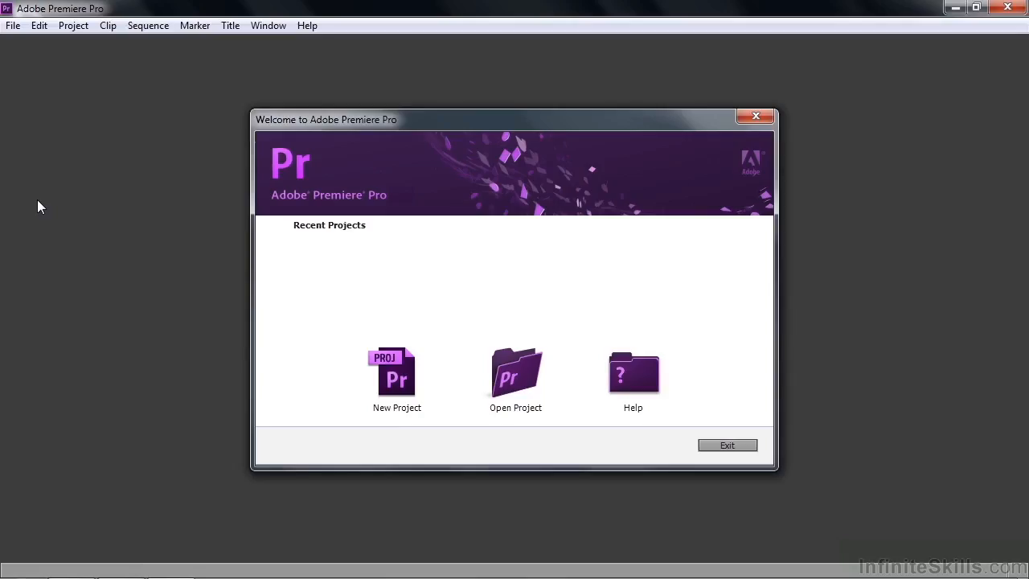
# Step: Start a new project named 'sequences' located in Desktop > My Premiere Pro exercise files
pyautogui.click(397, 376)
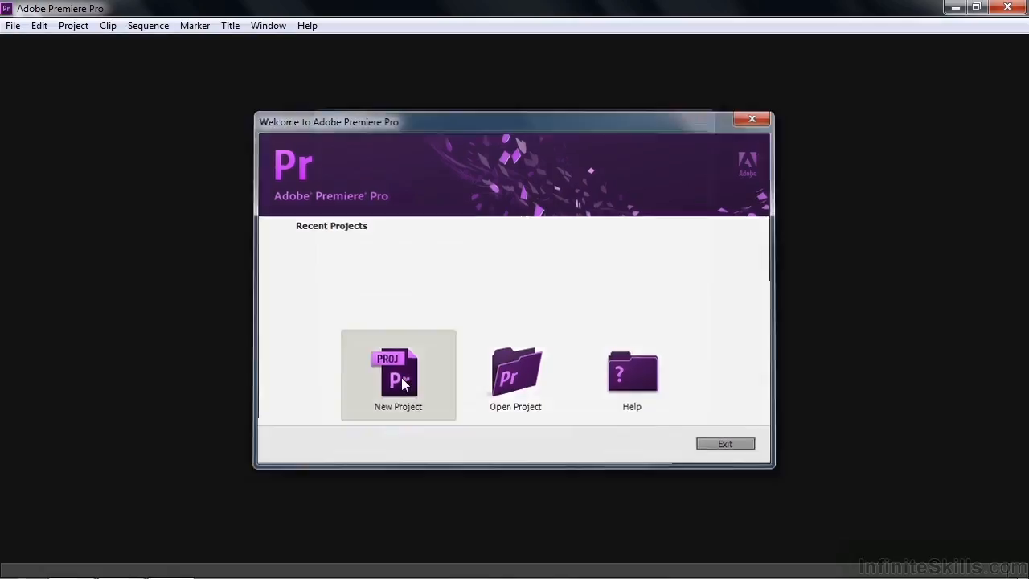
pyautogui.click(677, 424)
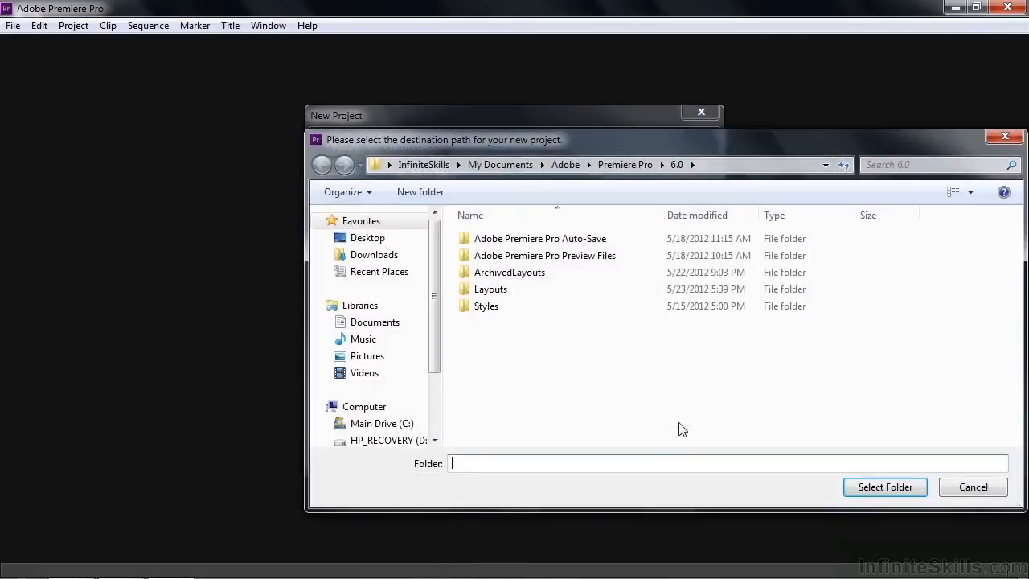
pyautogui.click(373, 241)
pyautogui.click(515, 318)
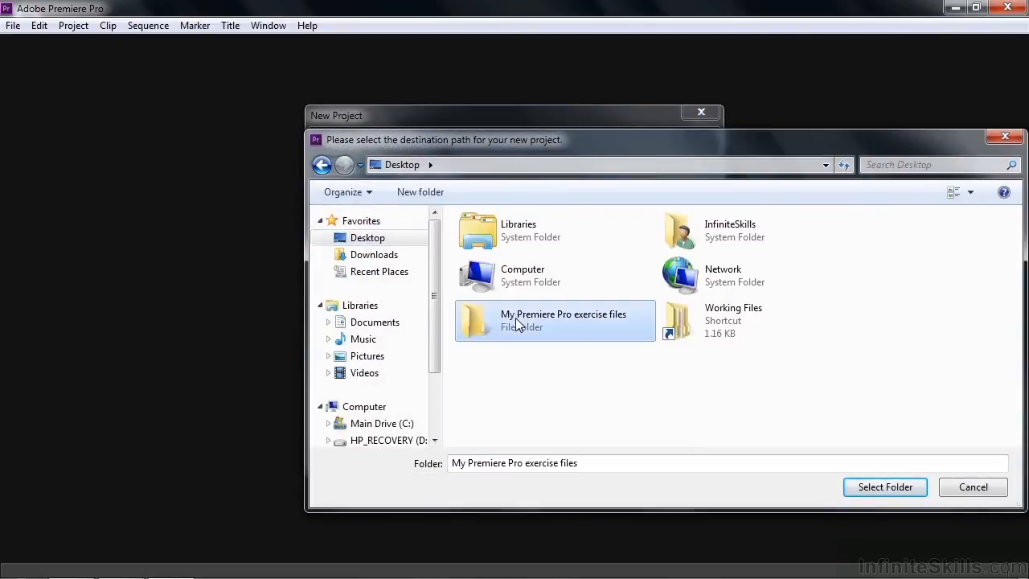
pyautogui.click(867, 487)
pyautogui.moveTo(426, 447); pyautogui.dragTo(361, 443)
pyautogui.write('se')
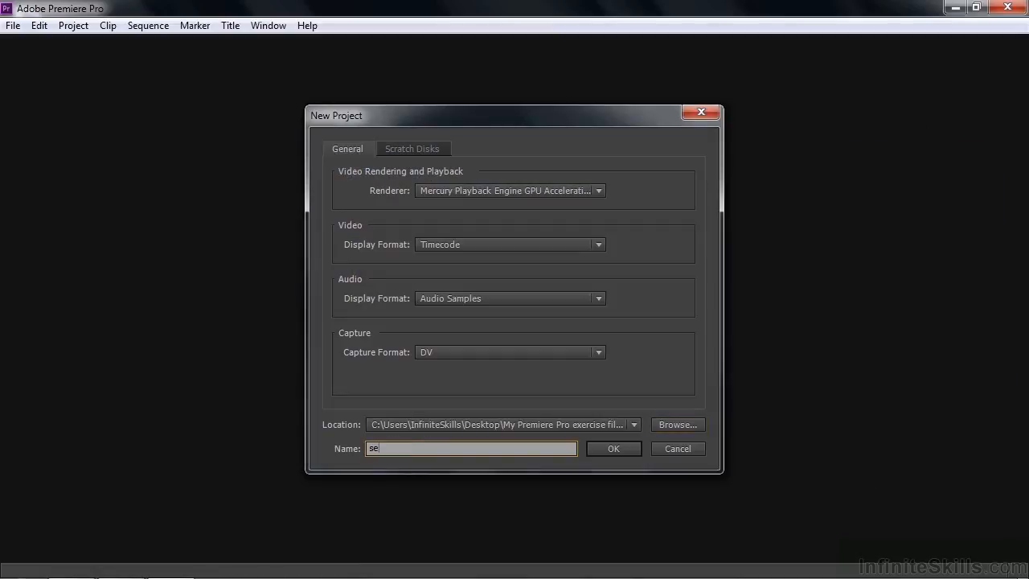
pyautogui.write('quences')
# Step: Confirm the 'sequences' project so the New Sequence dialog appears with Sequence 01
pyautogui.click(607, 450)
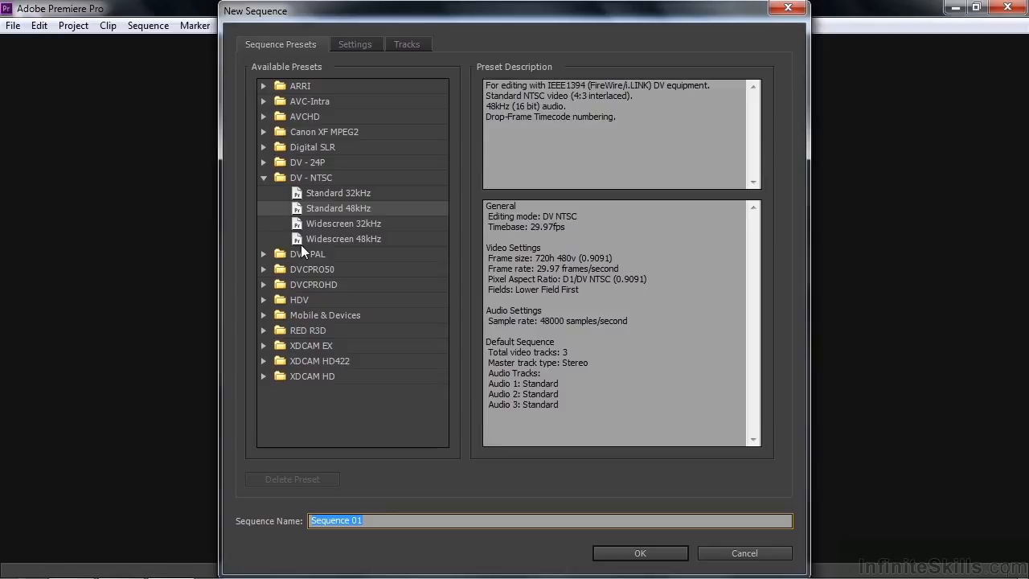
# Step: Select the AVCHD 1080p30 preset under AVCHD > 1080p
pyautogui.click(263, 118)
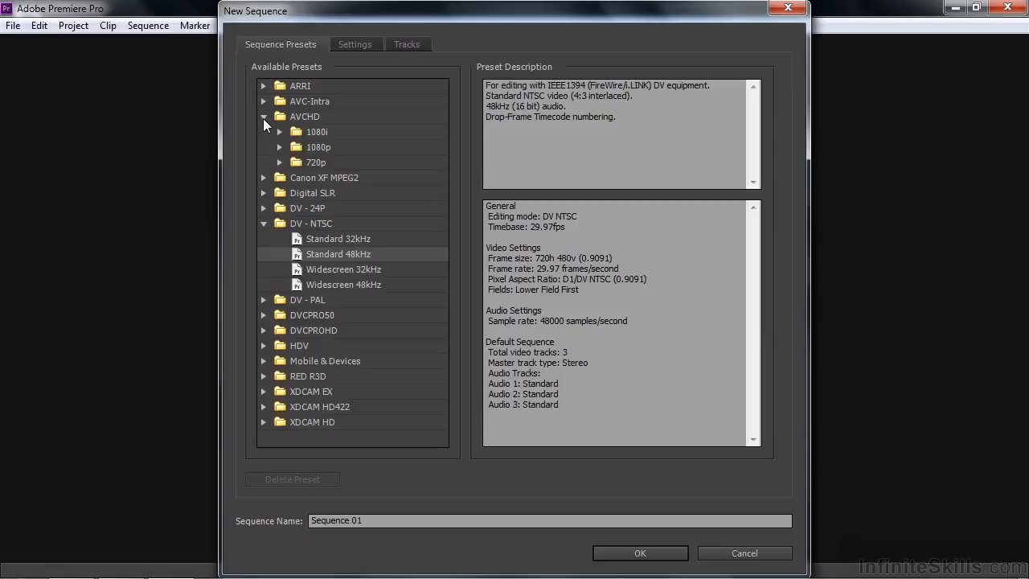
pyautogui.click(279, 147)
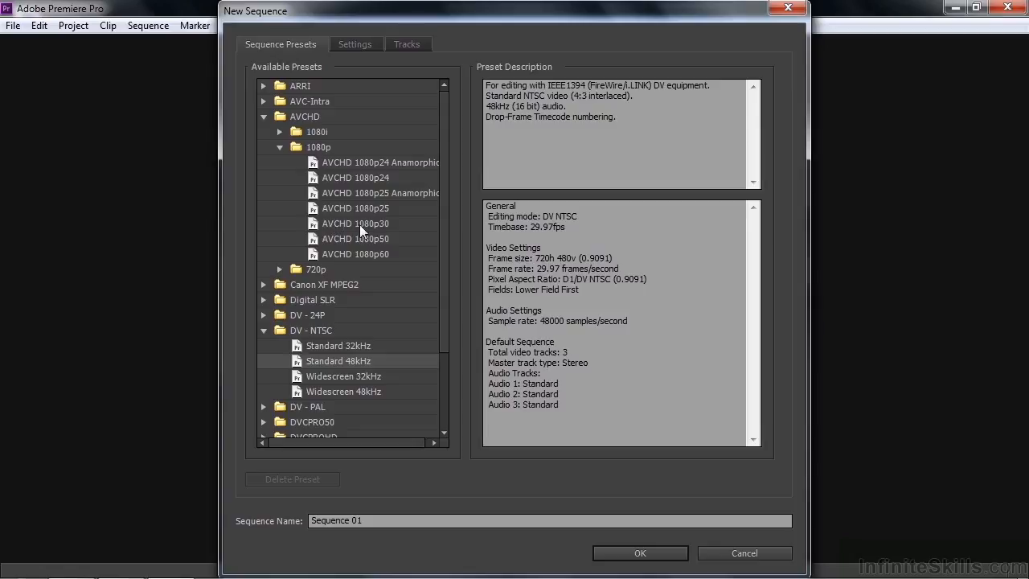
pyautogui.click(311, 227)
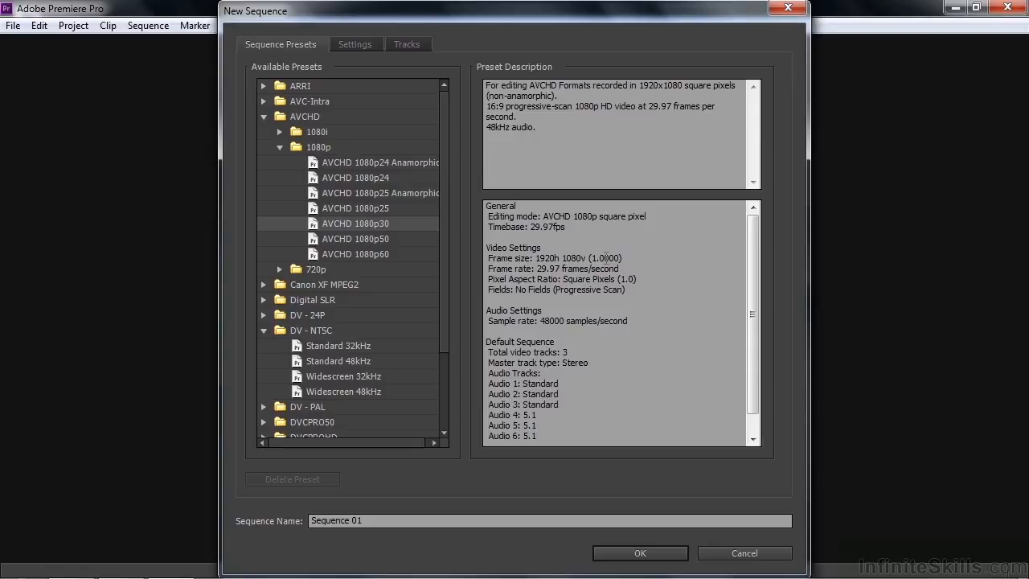
# Step: Choose the DSLR 1080p30 preset under Digital SLR > 1080p and view its detailed settings
pyautogui.click(264, 299)
pyautogui.click(298, 299)
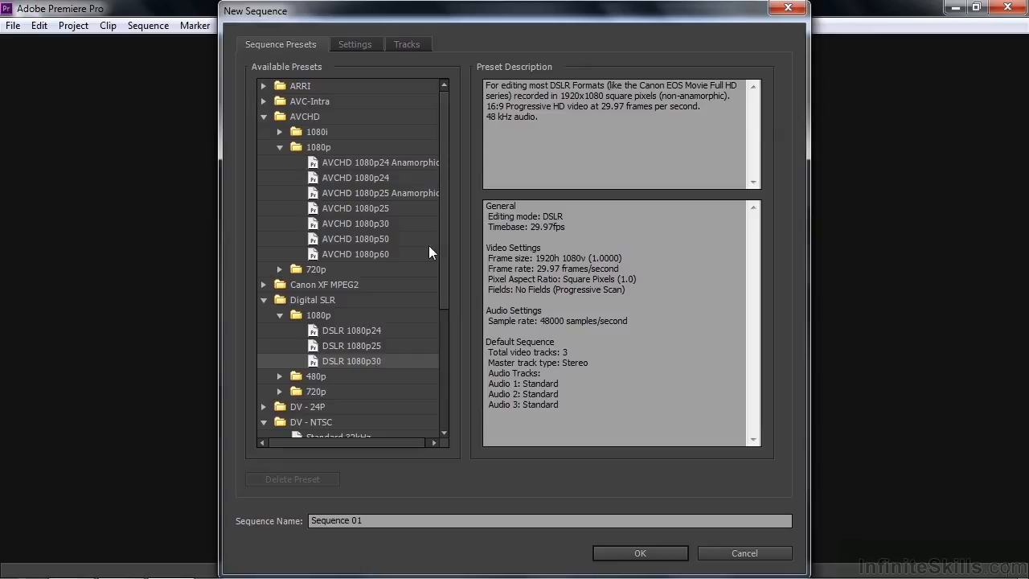
pyautogui.click(352, 43)
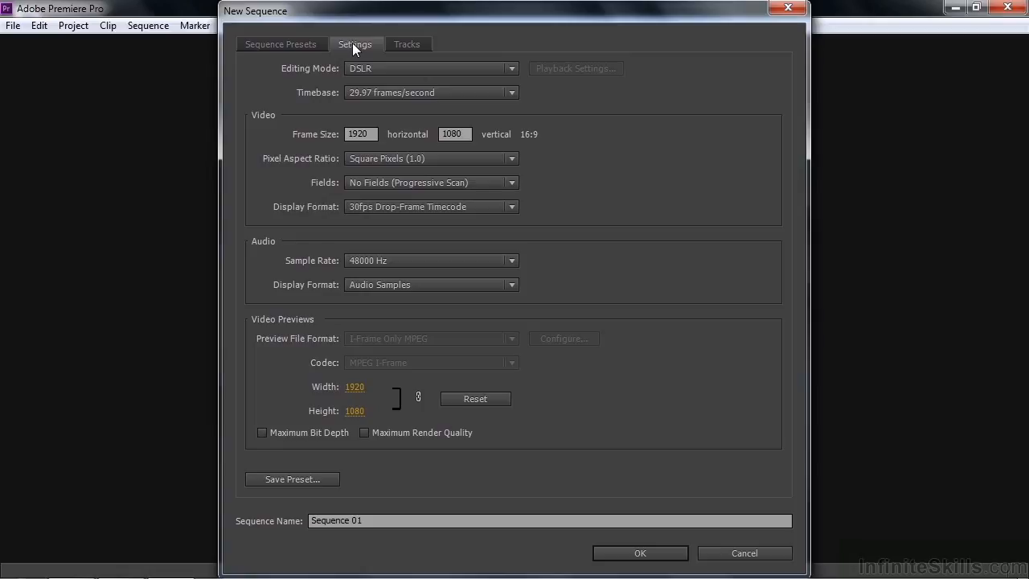
# Step: Try Custom editing mode with a 10.00 frames/second timebase, then cancel the new sequence
pyautogui.click(512, 69)
pyautogui.click(552, 42)
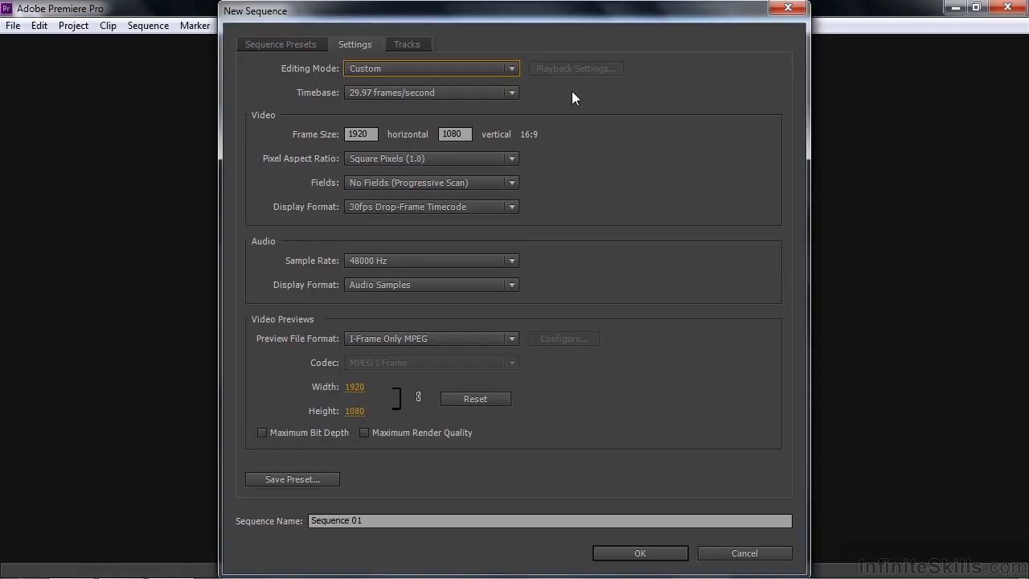
pyautogui.click(511, 93)
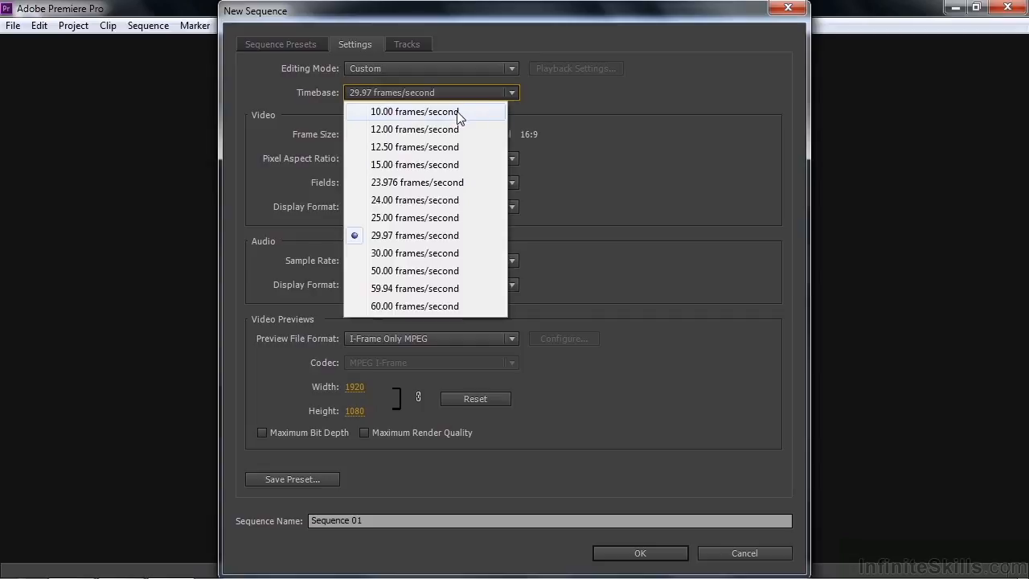
pyautogui.click(467, 112)
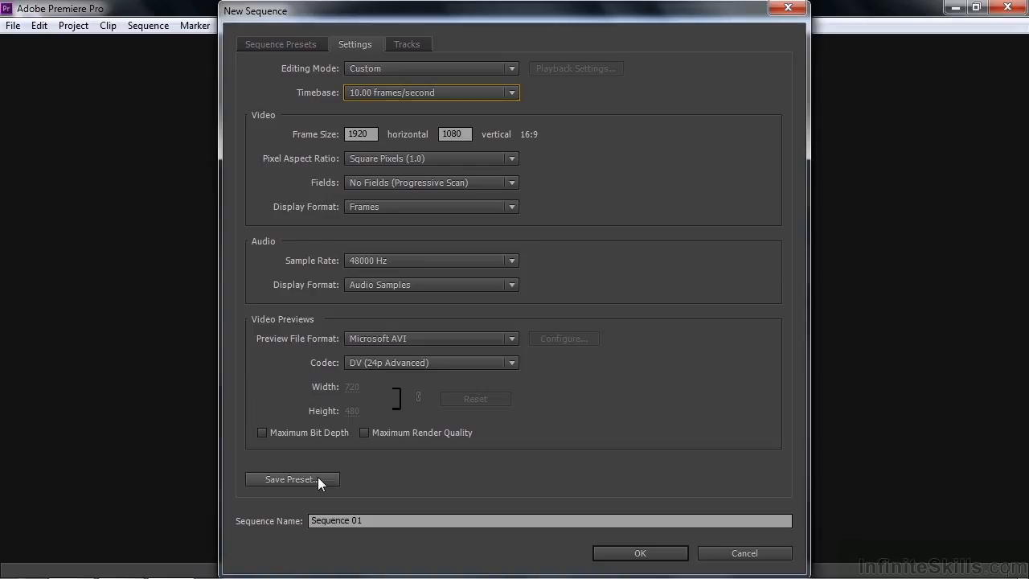
pyautogui.click(743, 553)
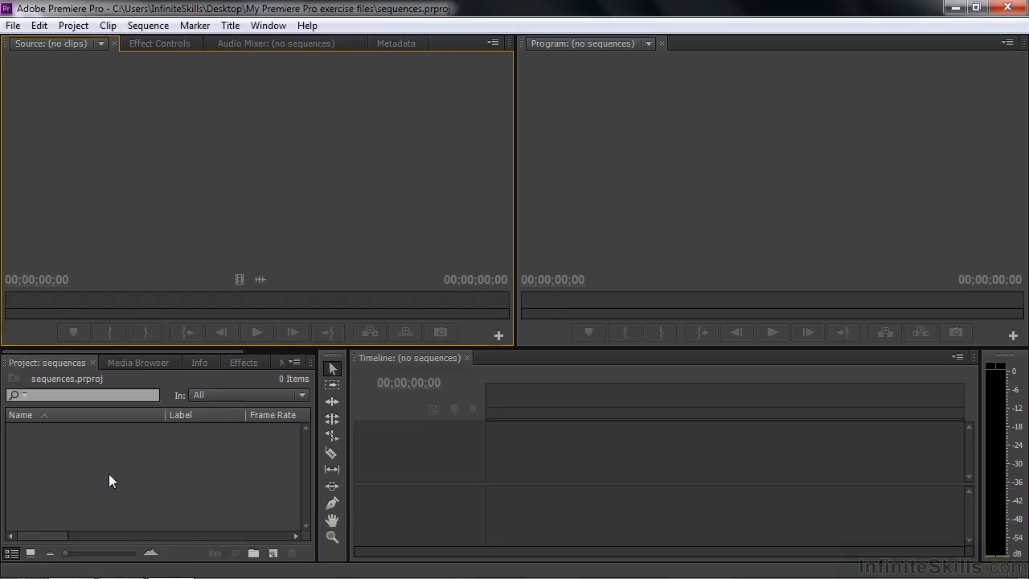
# Step: Import scenic-1.mp4 through scenic-9.mp4 from the Digital Juice stock footage folder
pyautogui.doubleClick(109, 474)
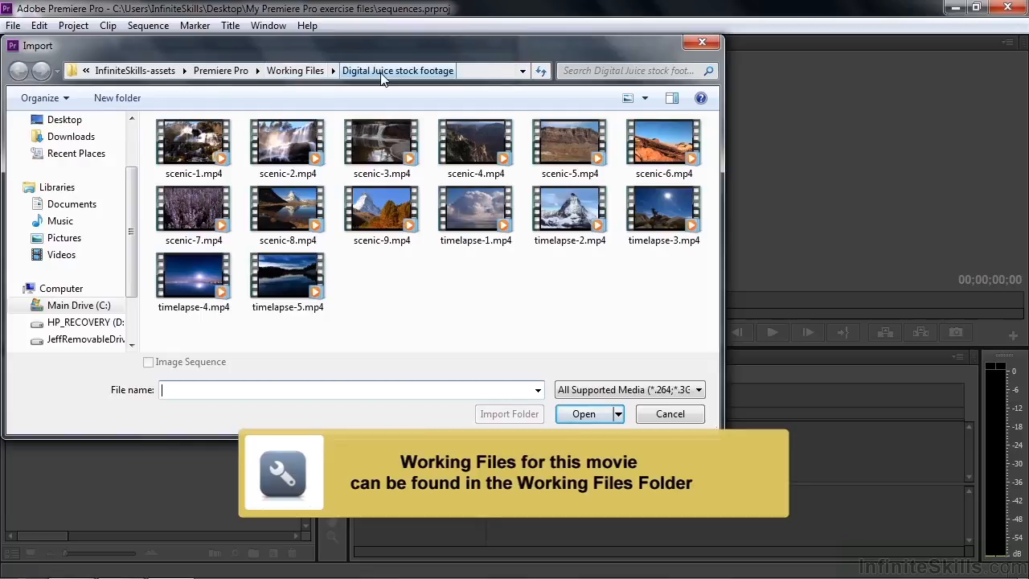
pyautogui.click(197, 146)
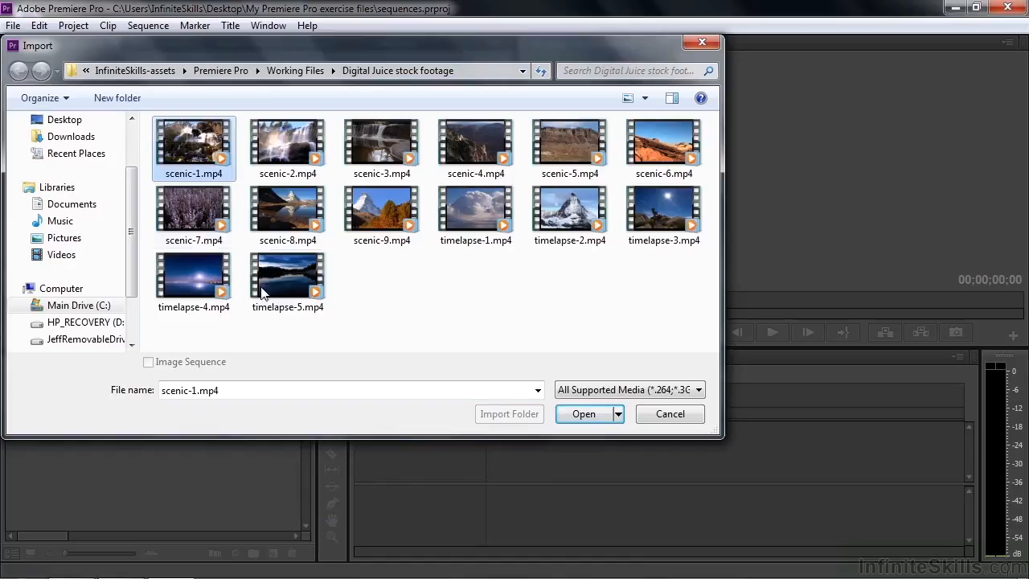
pyautogui.keyDown('shift'); pyautogui.click(366, 209); pyautogui.keyUp('shift')
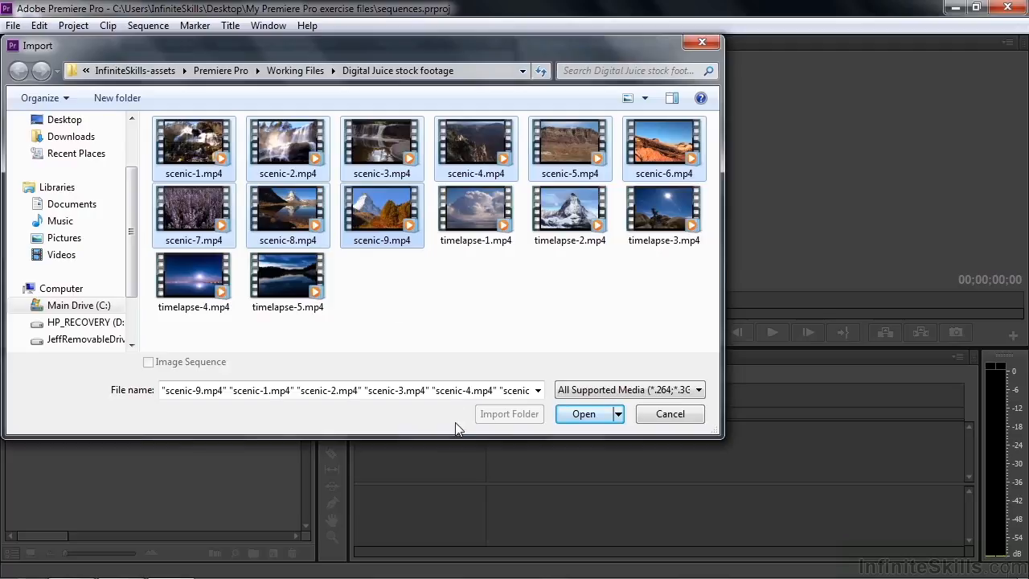
pyautogui.click(582, 414)
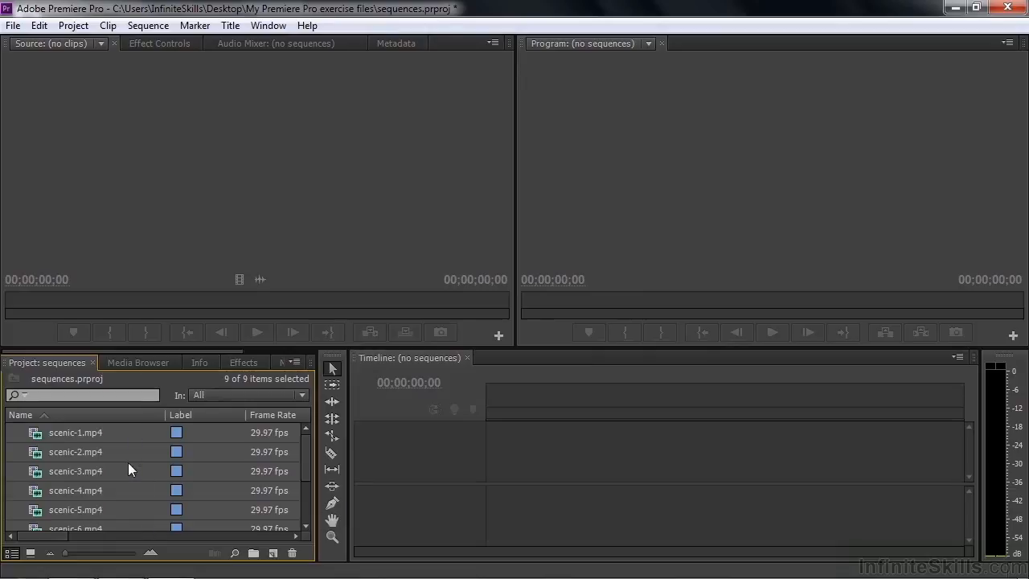
# Step: Check the scenic clips' 1920x1080, 29.97 fps details and clear the clip selection
pyautogui.moveTo(127, 521)
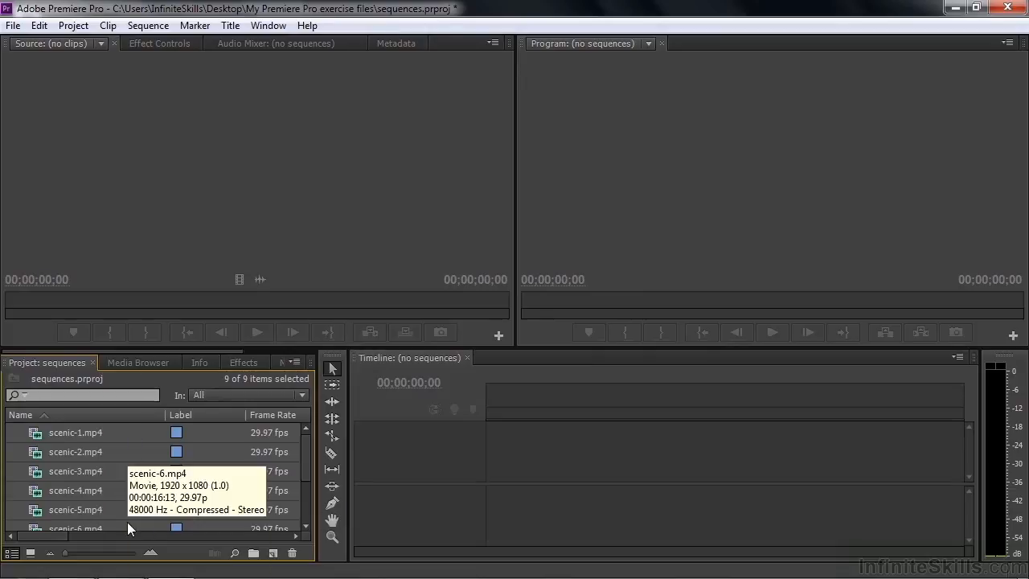
pyautogui.click(8, 444)
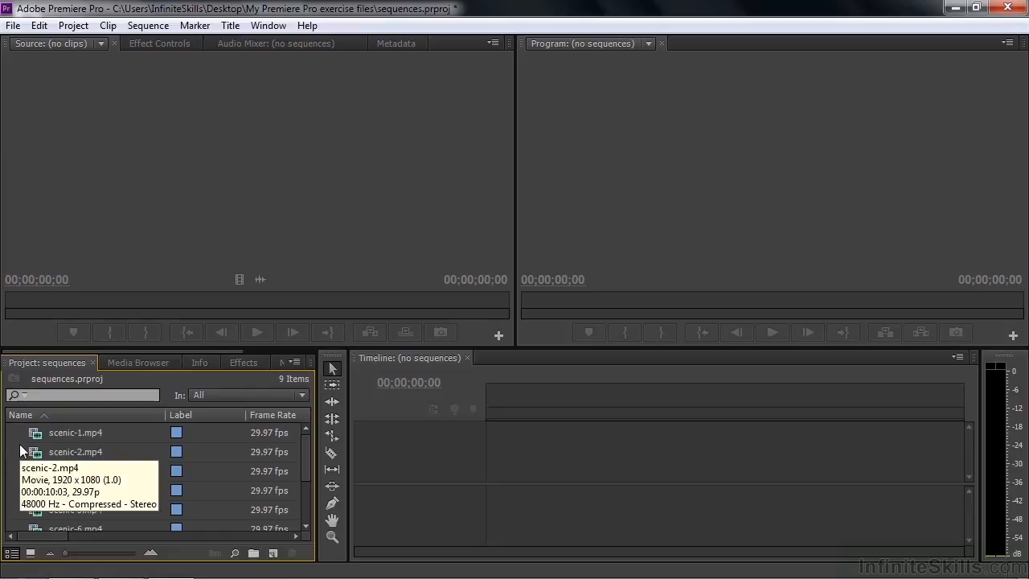
pyautogui.moveTo(14, 495)
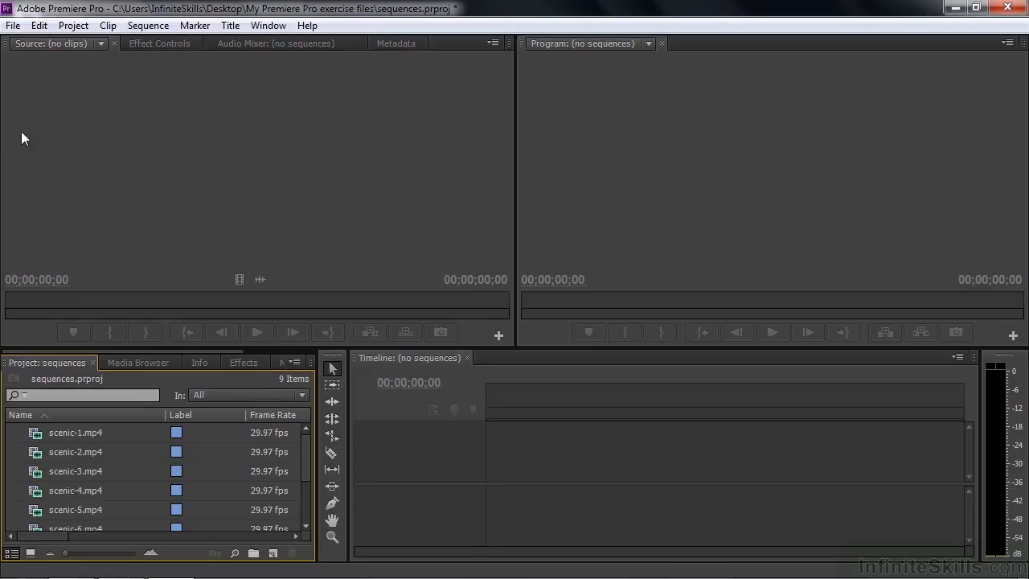
pyautogui.click(13, 26)
pyautogui.moveTo(48, 46)
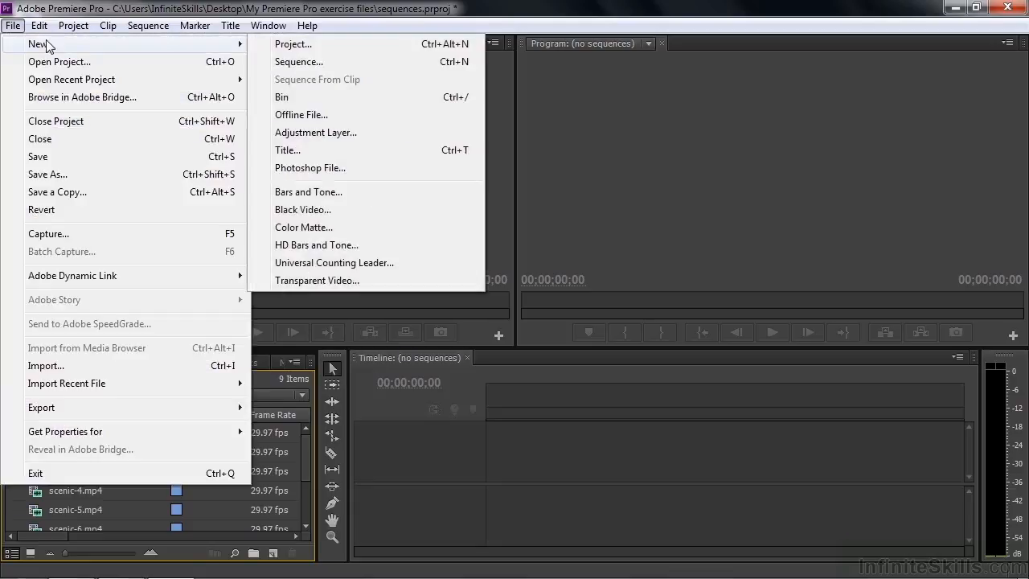
pyautogui.click(310, 61)
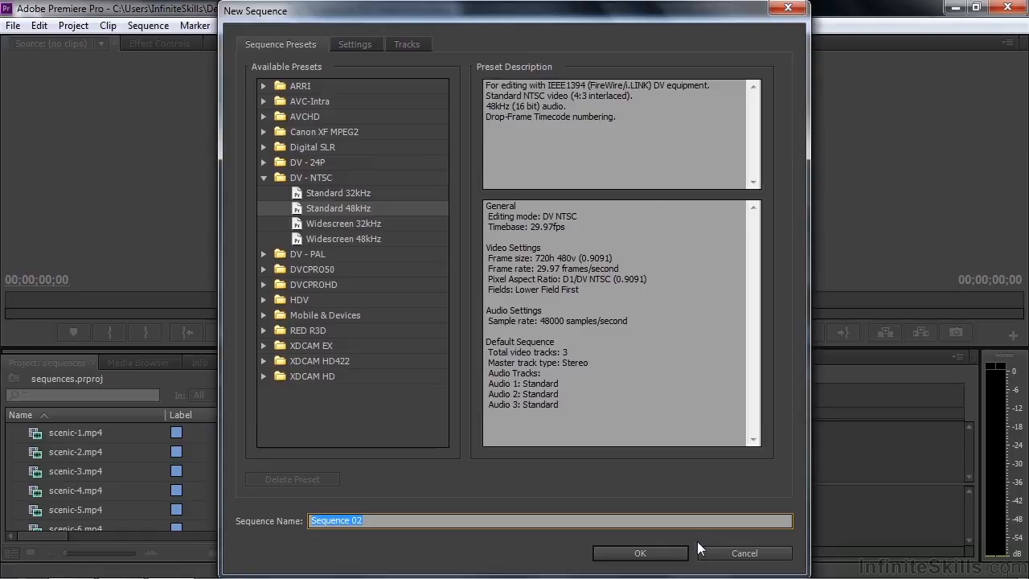
pyautogui.click(723, 552)
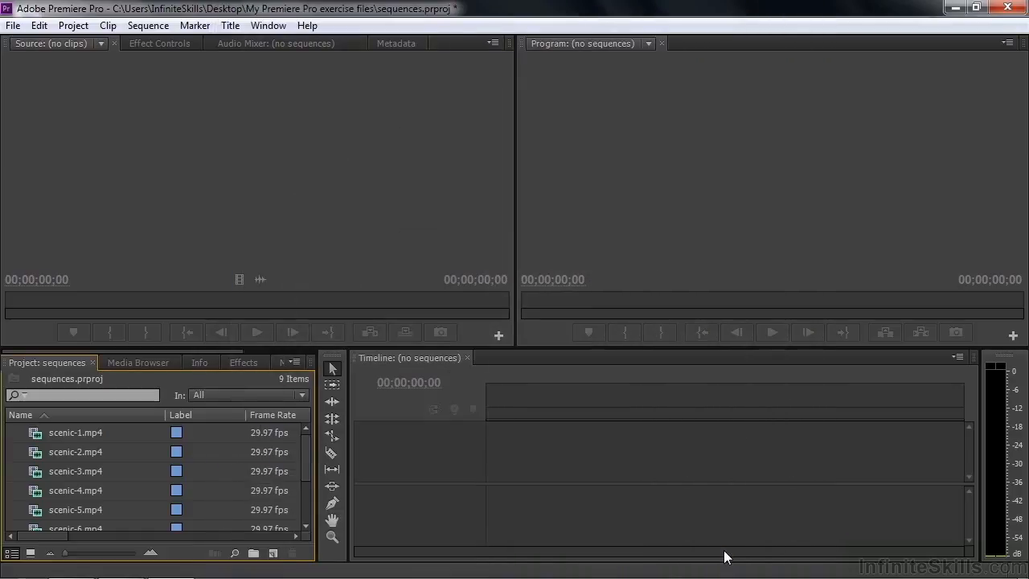
# Step: Create a sequence named scenic-1.mp4 from the scenic-1 clip using the New Item button
pyautogui.click(37, 435)
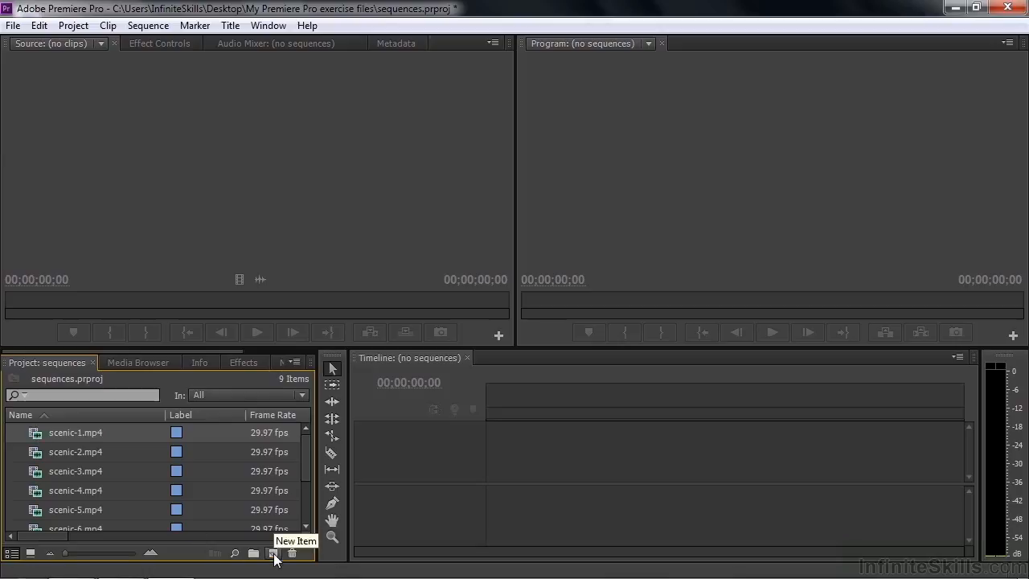
pyautogui.click(273, 554)
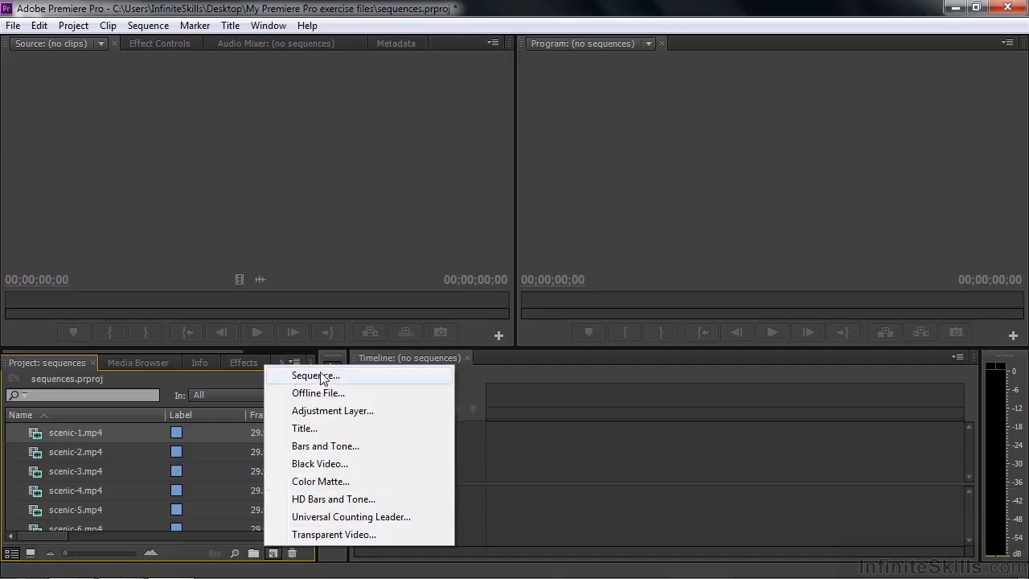
pyautogui.click(217, 569)
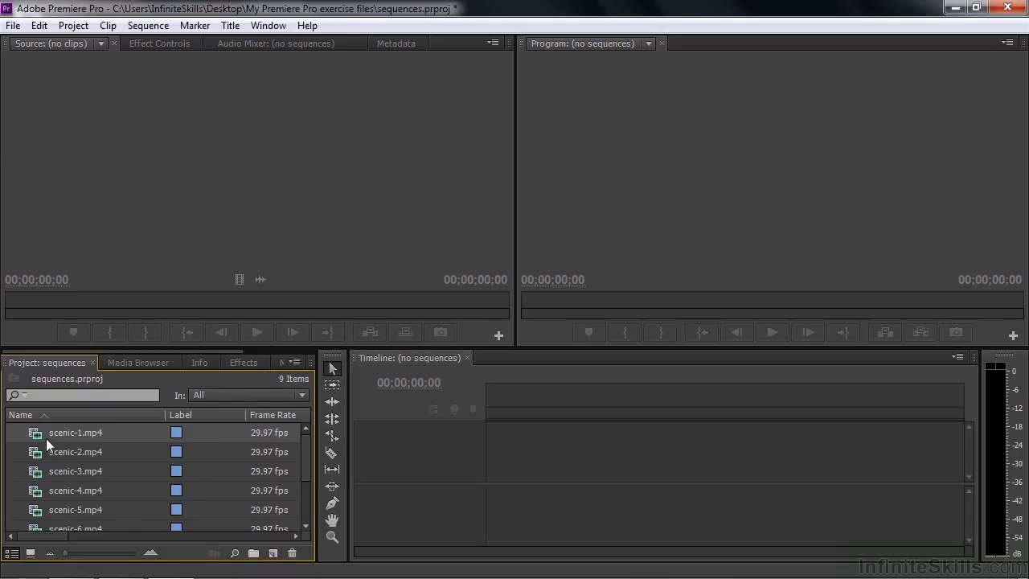
pyautogui.moveTo(37, 441); pyautogui.dragTo(271, 553)
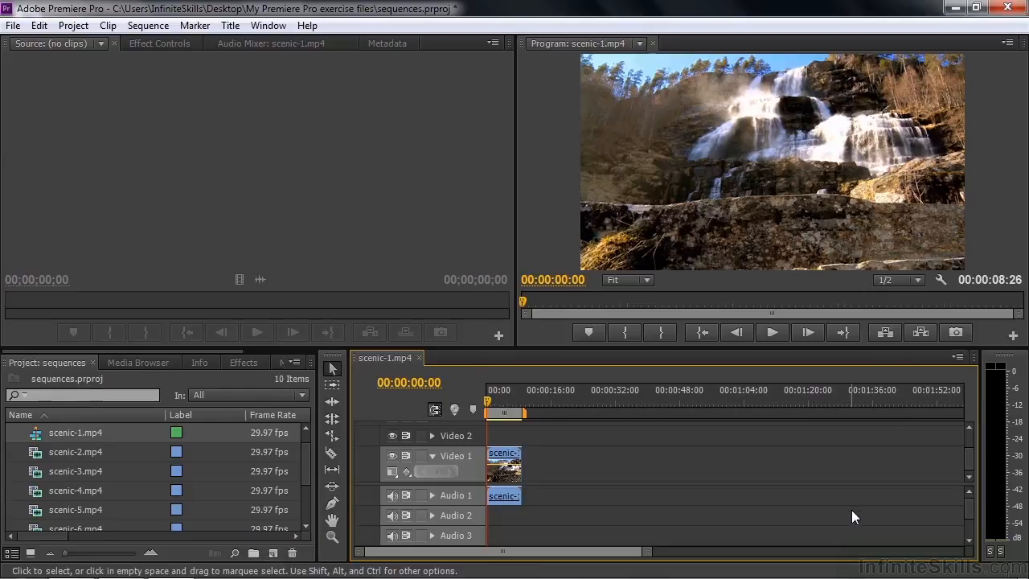
pyautogui.moveTo(35, 438)
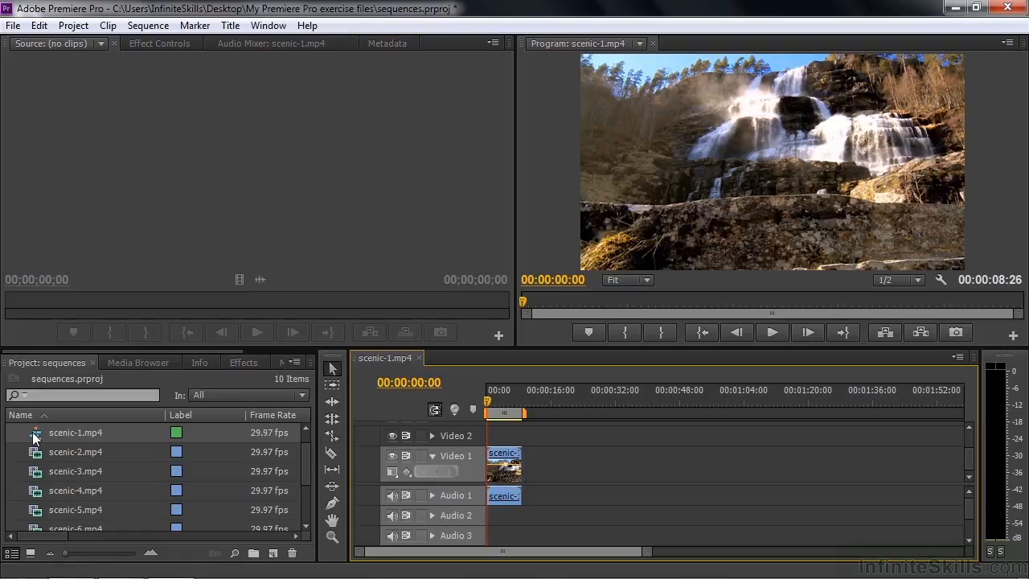
pyautogui.rightClick(36, 436)
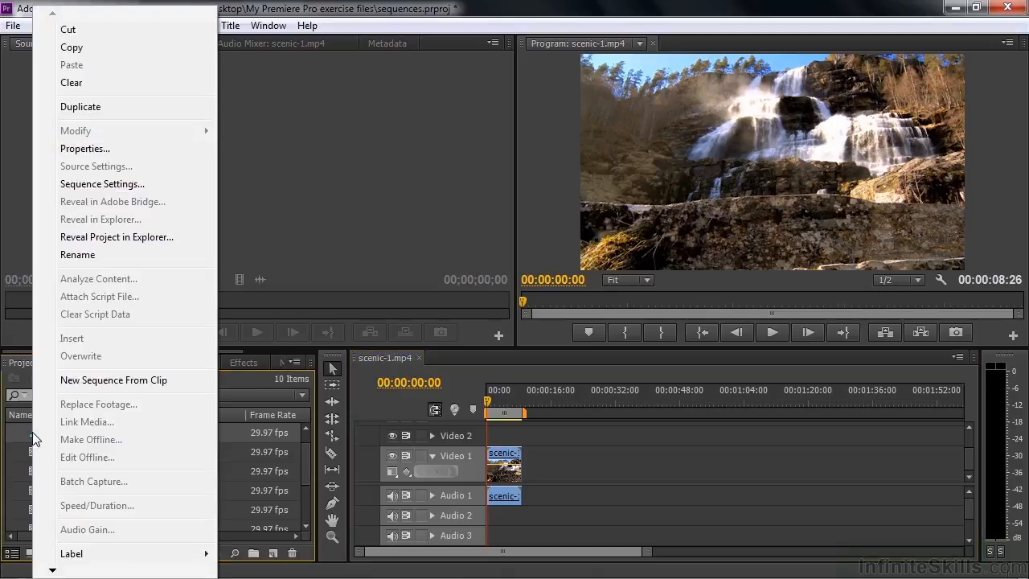
pyautogui.click(90, 152)
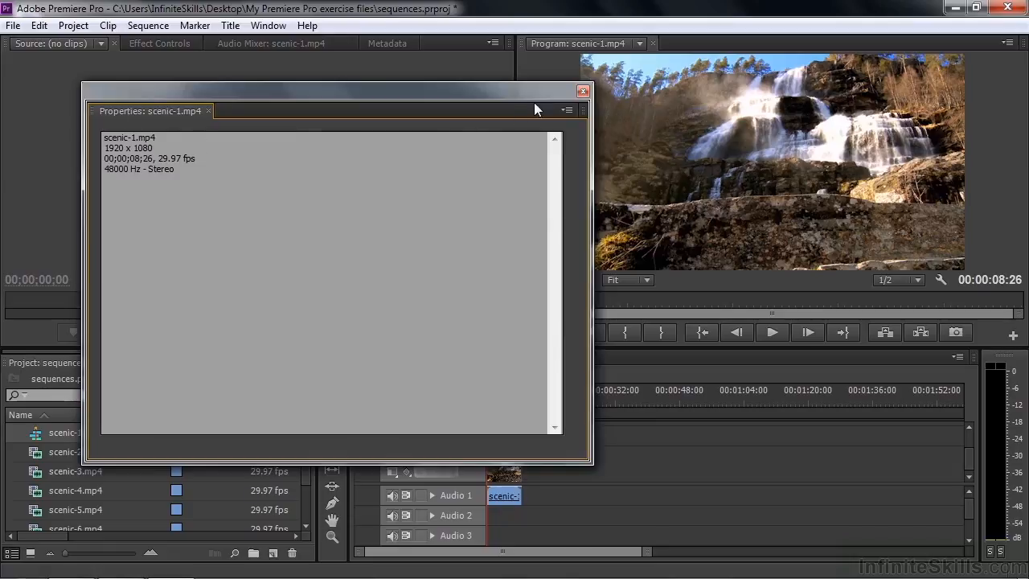
pyautogui.click(582, 90)
# Step: Open scenic-1.mp4's Sequence Settings and review both Display Format lists, keeping Audio Samples
pyautogui.rightClick(34, 433)
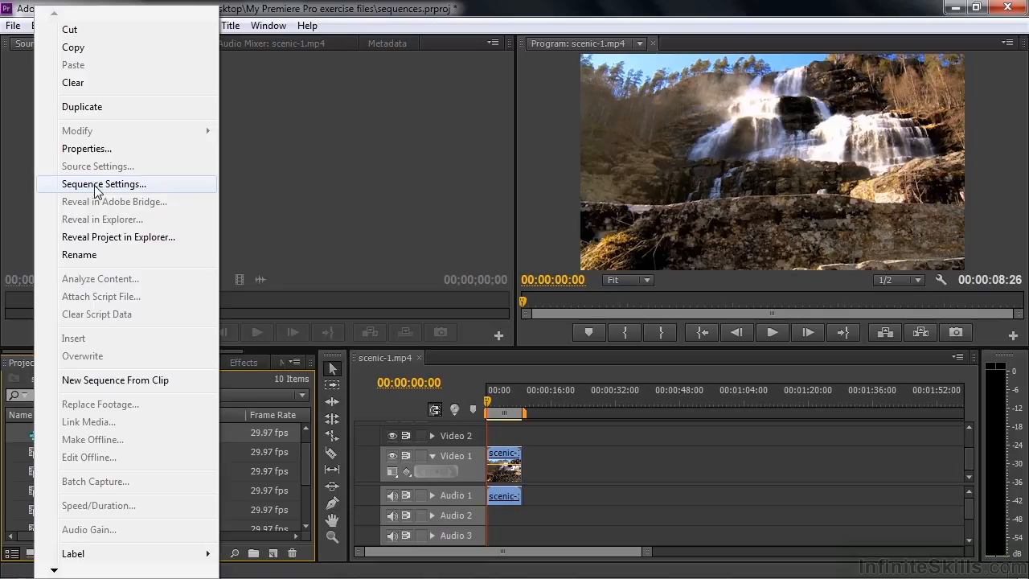
pyautogui.click(96, 185)
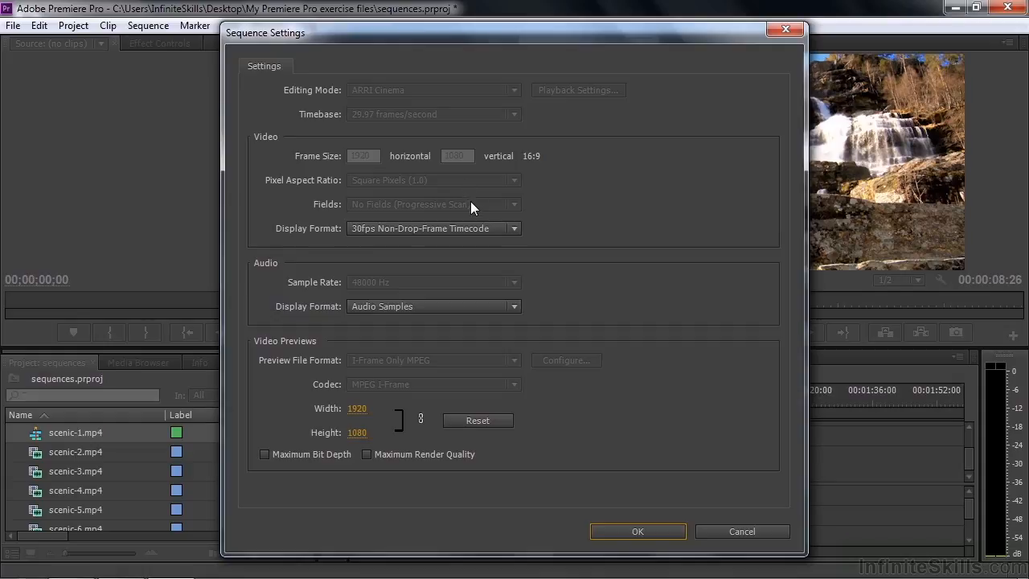
pyautogui.click(514, 229)
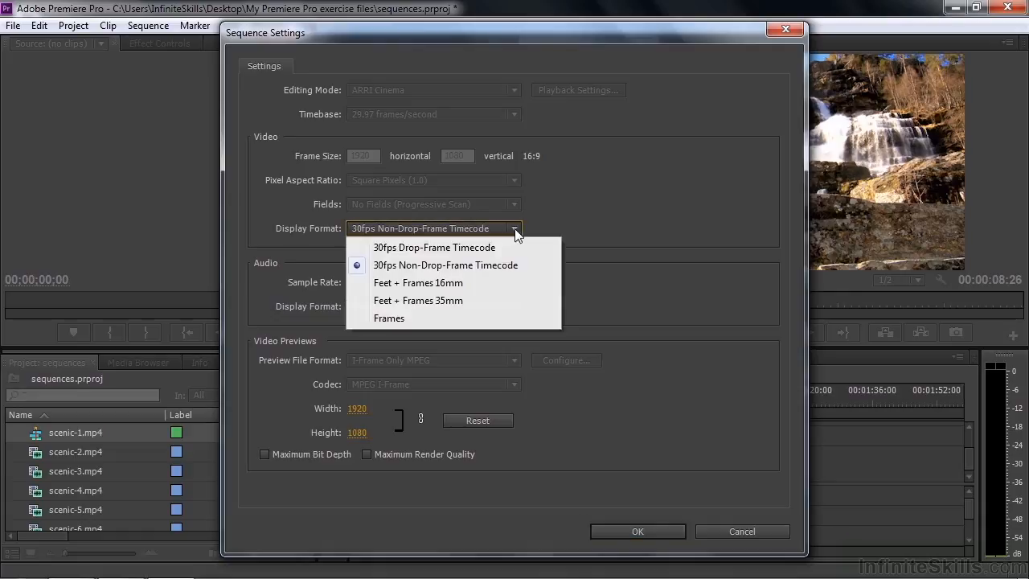
pyautogui.click(622, 195)
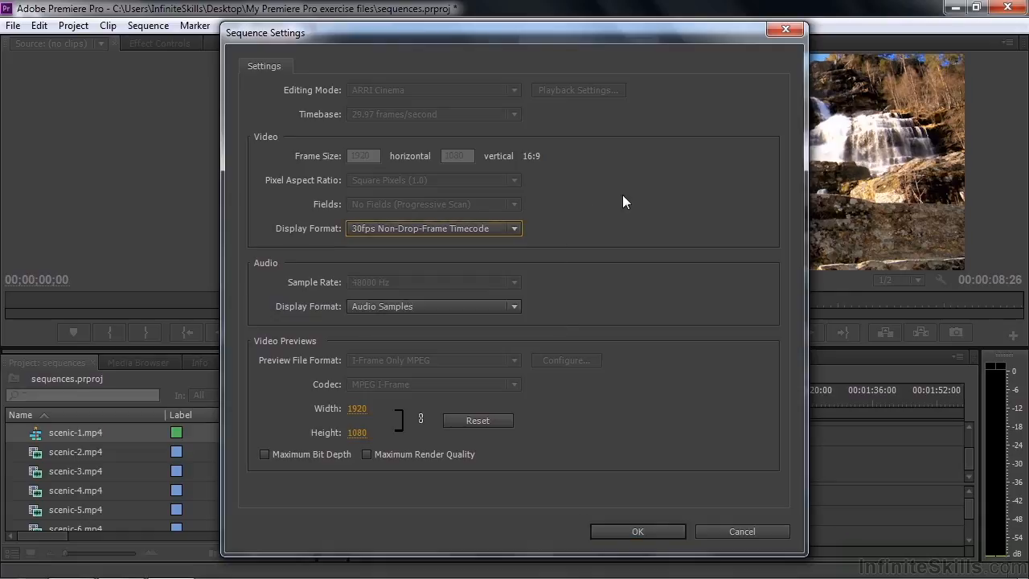
pyautogui.click(515, 306)
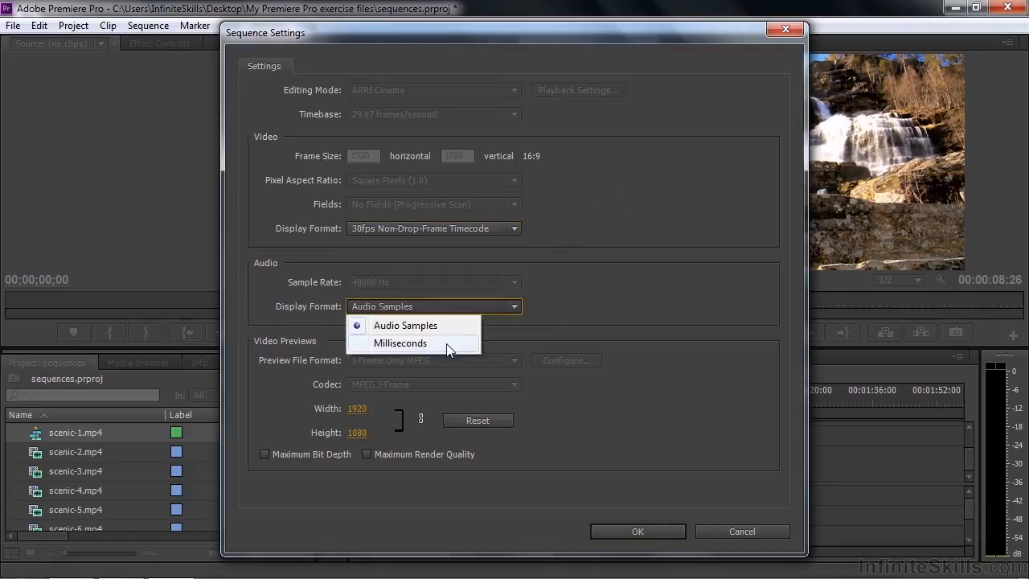
pyautogui.click(590, 287)
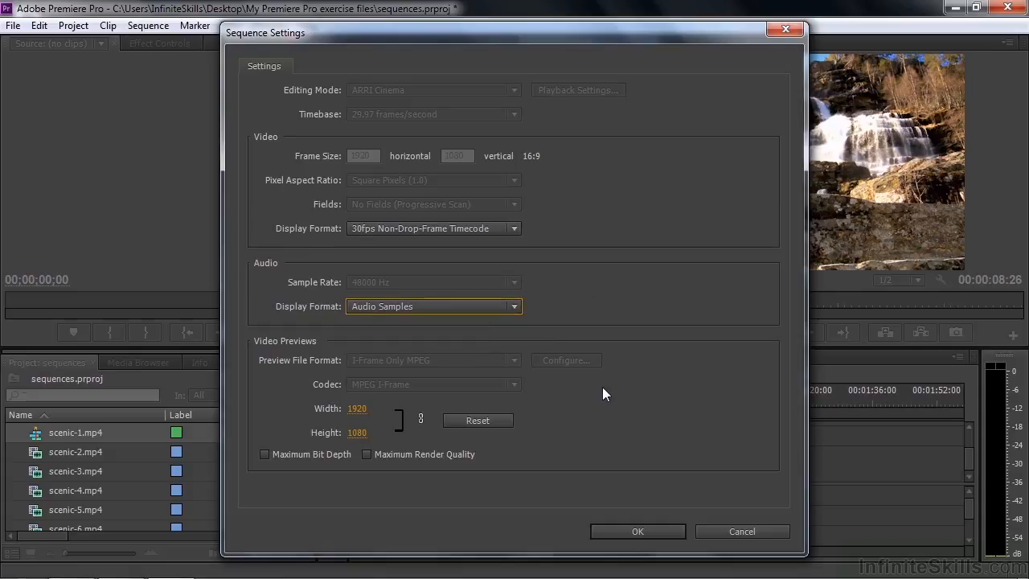
# Step: Cancel the sequence settings, rename the scenic-1.mp4 sequence to 'Scenic sequence', and sort items by name
pyautogui.click(737, 532)
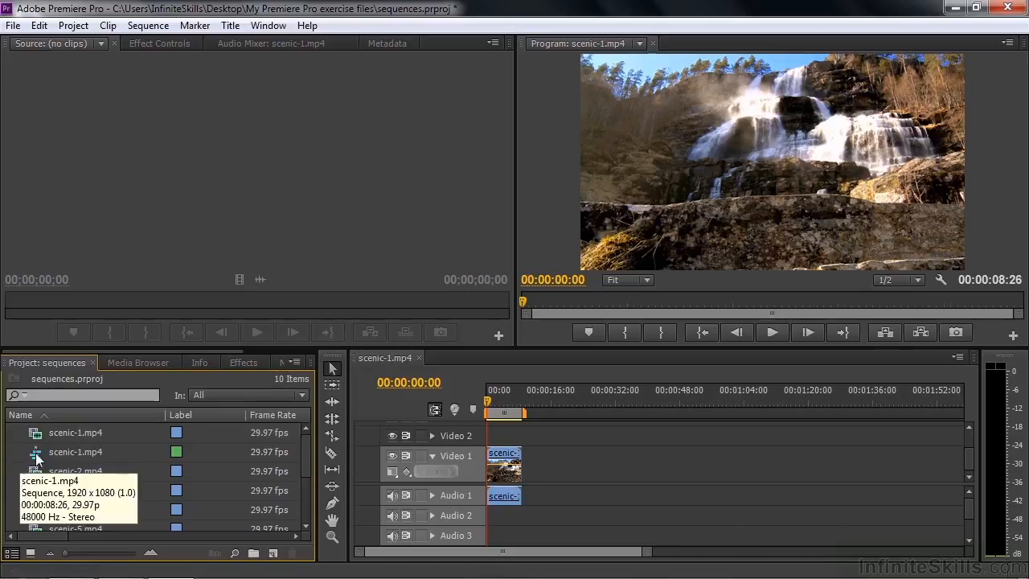
pyautogui.click(51, 451)
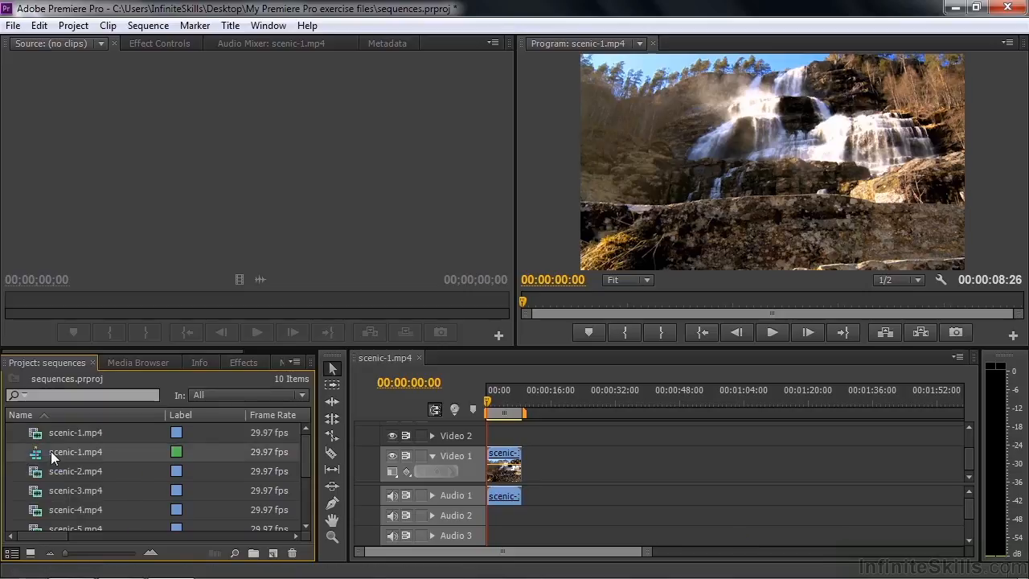
pyautogui.click(51, 451)
pyautogui.write('S')
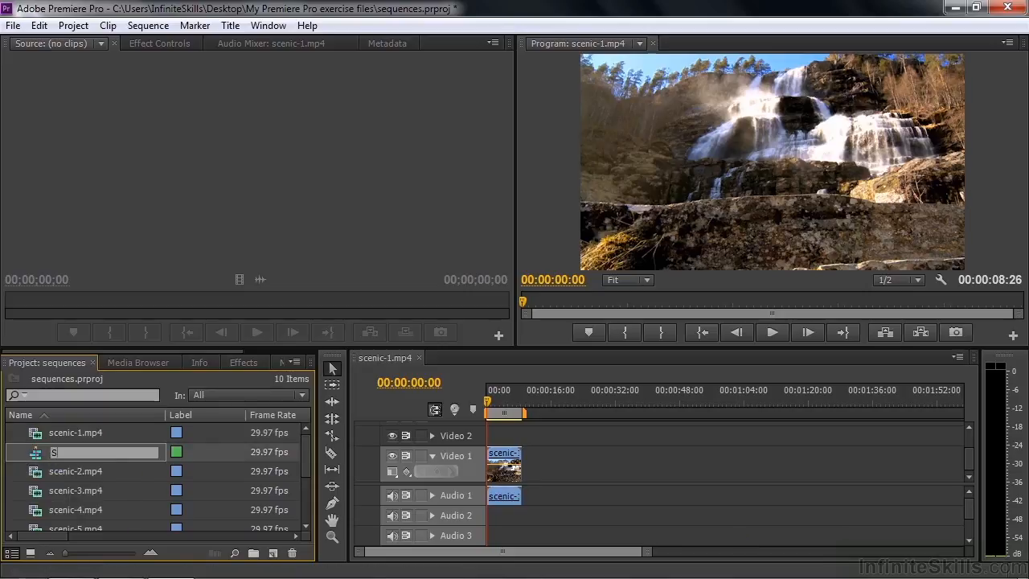
pyautogui.write('cenic sequence')
pyautogui.press('Tab')
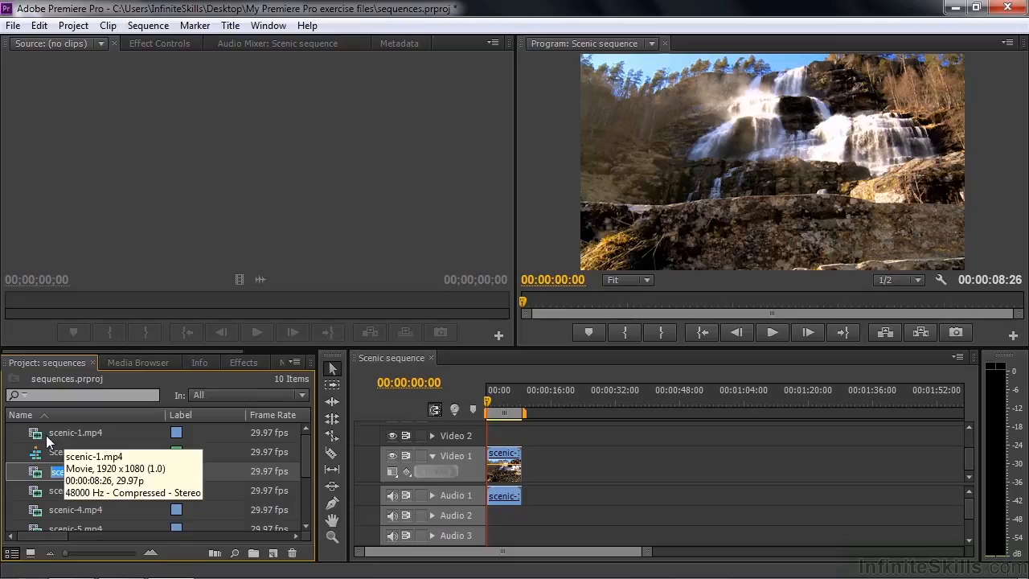
pyautogui.click(85, 413)
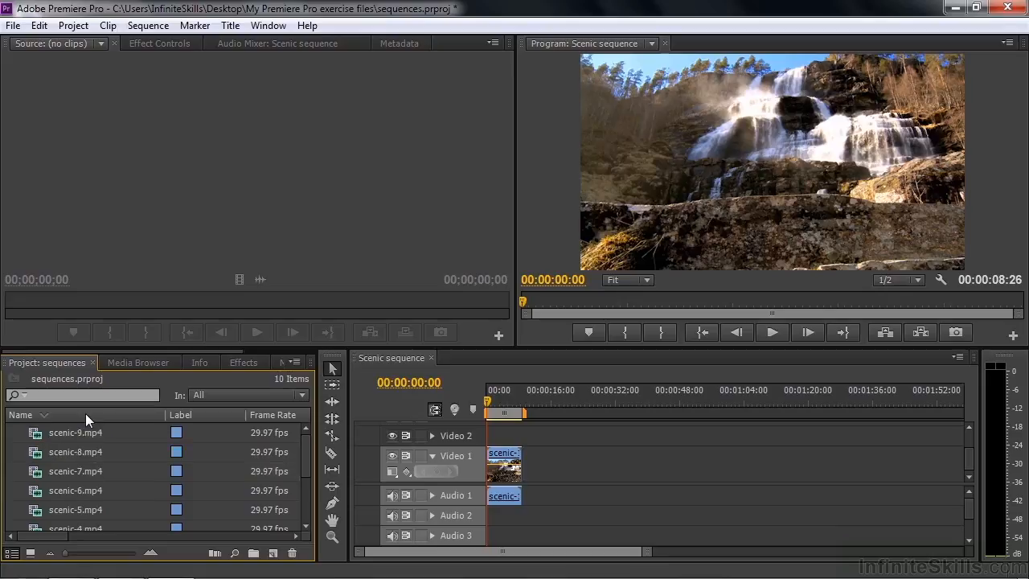
# Step: Sort the project by name ascending and build a new sequence from clips scenic-2 through scenic-9
pyautogui.click(86, 413)
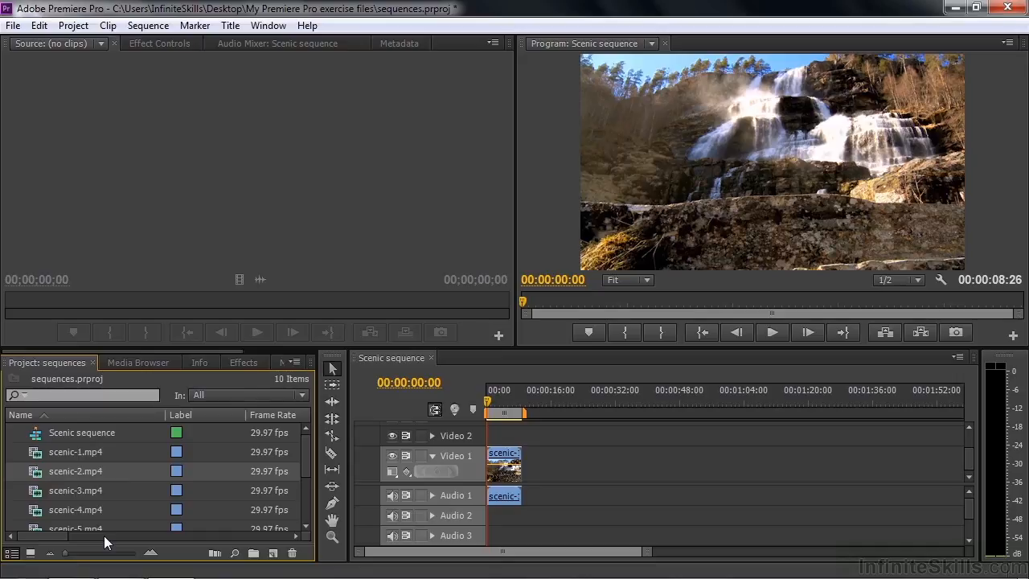
pyautogui.moveTo(35, 473)
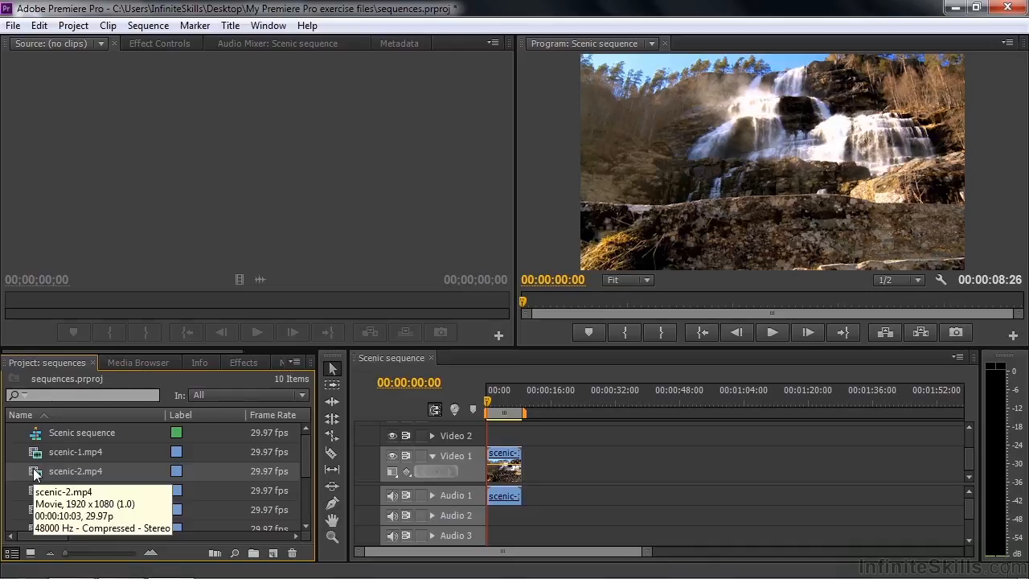
pyautogui.moveTo(304, 451); pyautogui.dragTo(297, 515)
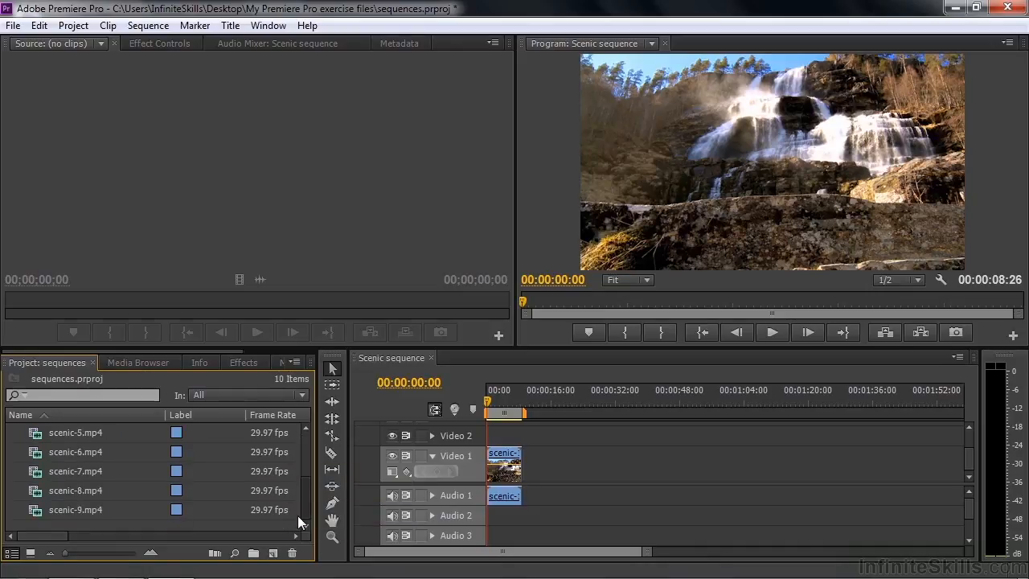
pyautogui.keyDown('shift'); pyautogui.click(32, 510); pyautogui.keyUp('shift')
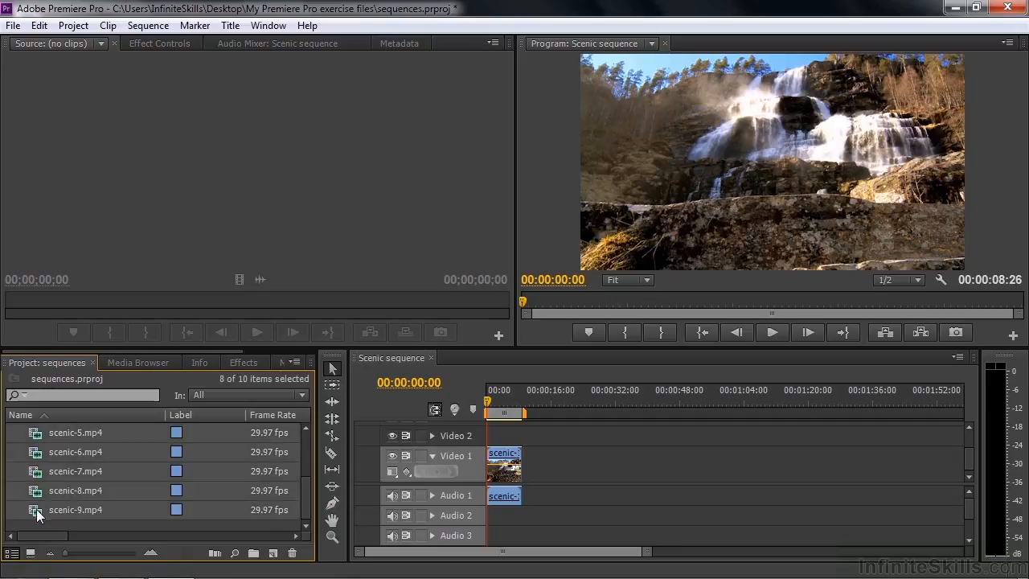
pyautogui.moveTo(40, 508); pyautogui.dragTo(274, 554)
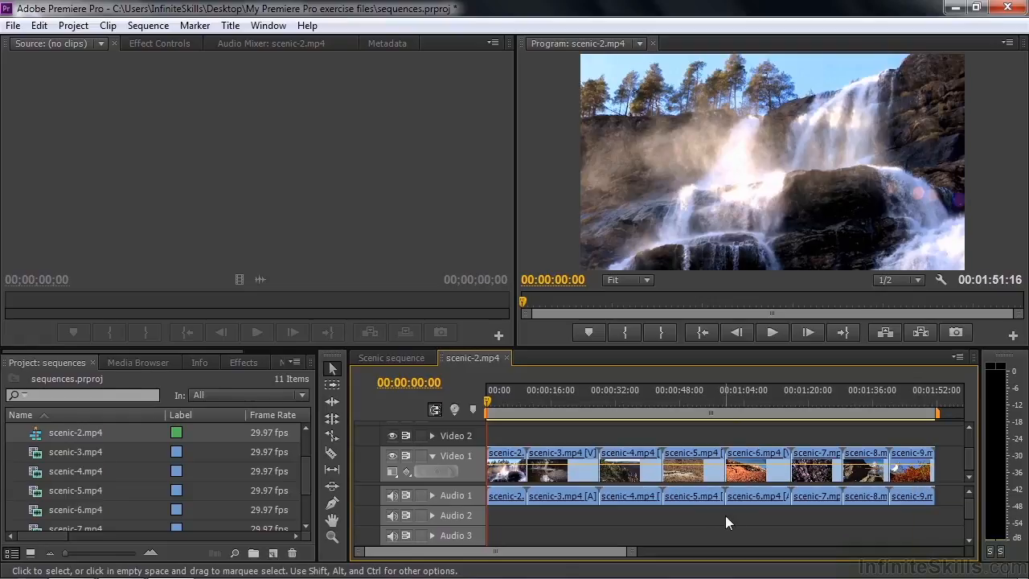
# Step: Delete the previous sequence, enlarge the Project list, and select scenic-2, 4, 6, 8 in order
pyautogui.press('Delete')
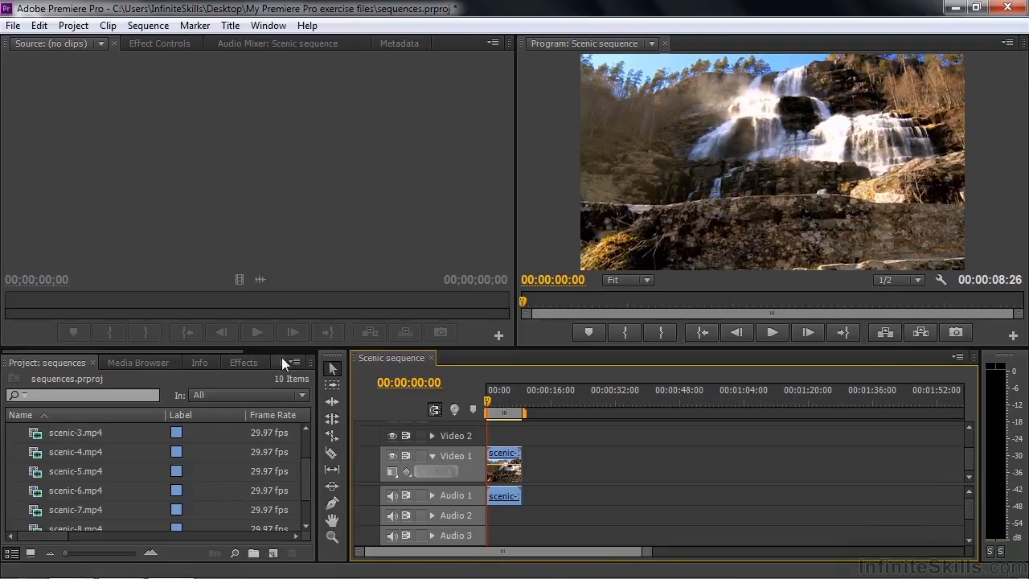
pyautogui.moveTo(282, 351); pyautogui.dragTo(282, 270)
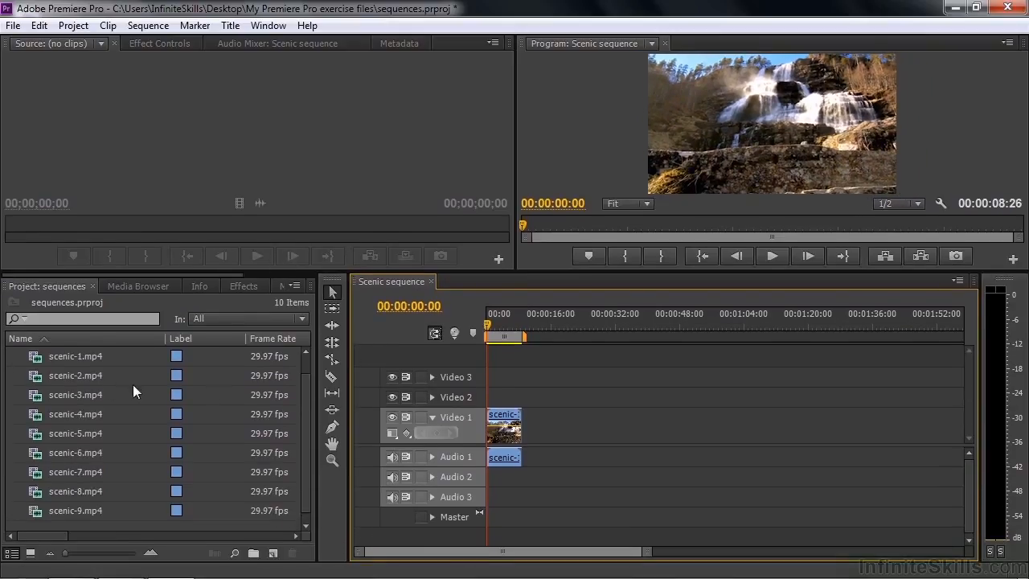
pyautogui.click(38, 374)
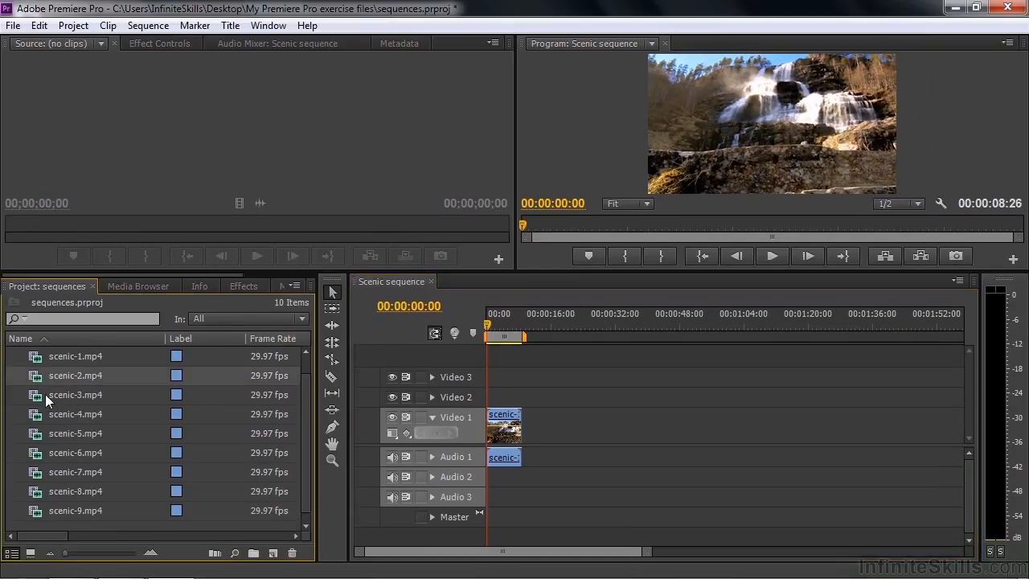
pyautogui.moveTo(49, 417)
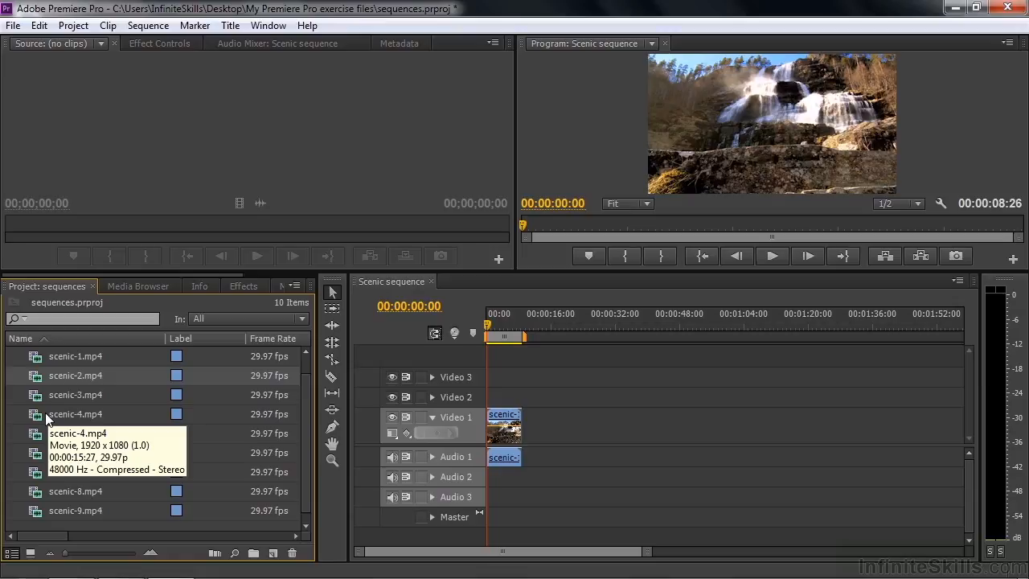
pyautogui.keyDown('ctrl'); pyautogui.click(47, 418); pyautogui.keyUp('ctrl')
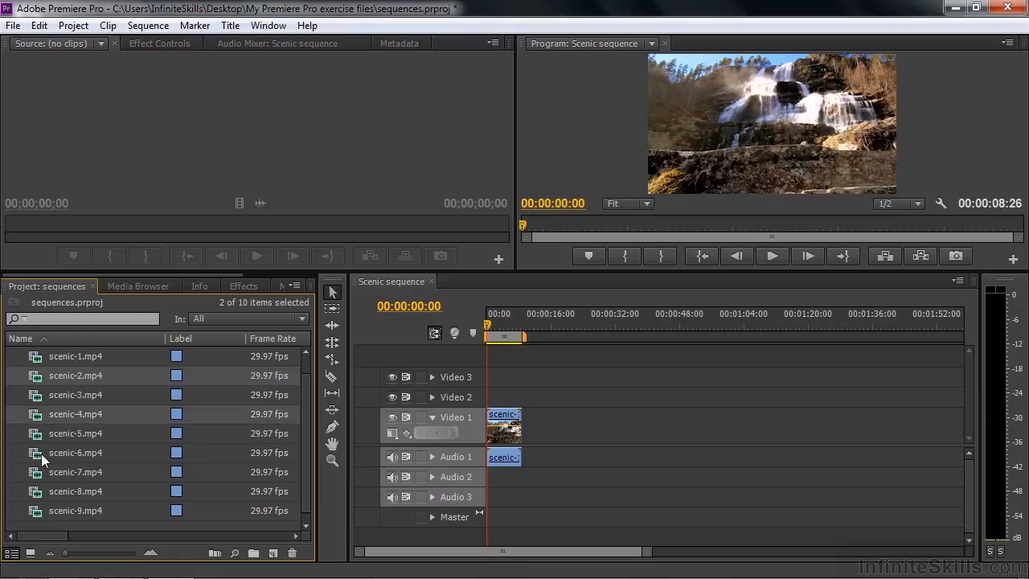
pyautogui.keyDown('ctrl'); pyautogui.click(40, 454); pyautogui.keyUp('ctrl')
pyautogui.keyDown('ctrl'); pyautogui.click(39, 492); pyautogui.keyUp('ctrl')
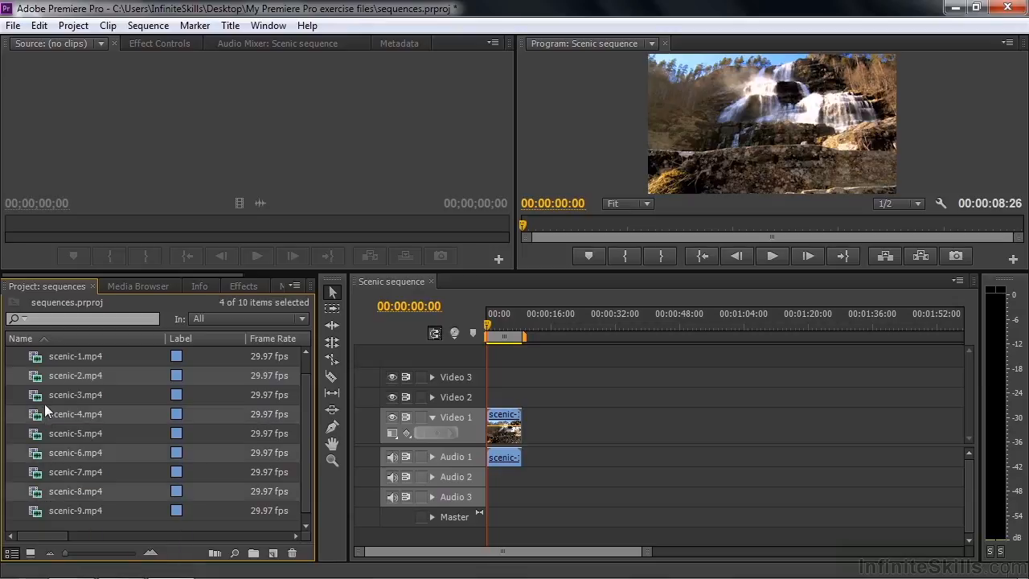
# Step: Add scenic-3, 5, 7, 9 to the selection and create a new sequence in that click order
pyautogui.keyDown('ctrl'); pyautogui.click(40, 395); pyautogui.keyUp('ctrl')
pyautogui.keyDown('ctrl'); pyautogui.click(38, 434); pyautogui.keyUp('ctrl')
pyautogui.keyDown('ctrl'); pyautogui.click(38, 472); pyautogui.keyUp('ctrl')
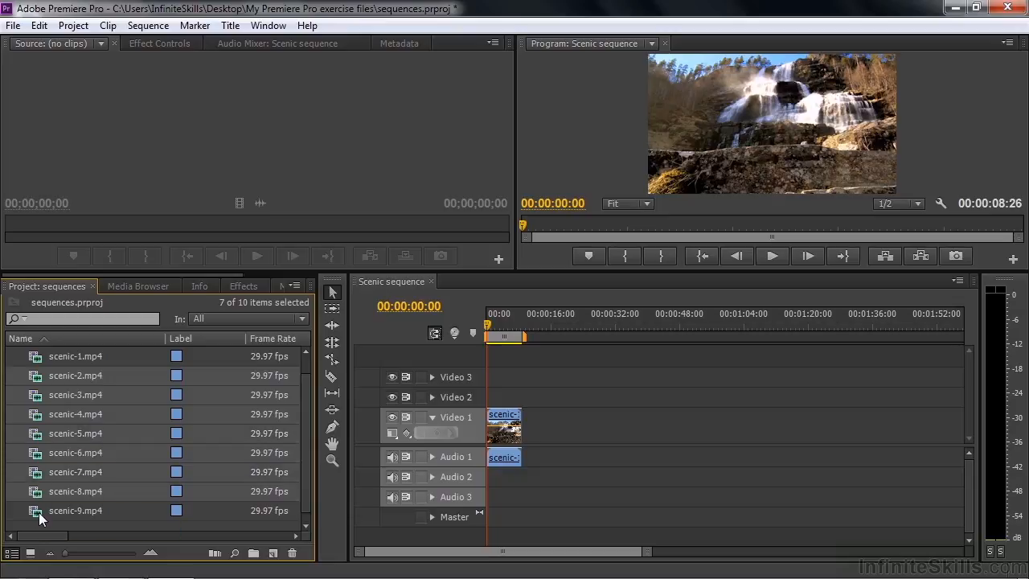
pyautogui.keyDown('ctrl'); pyautogui.click(39, 513); pyautogui.keyUp('ctrl')
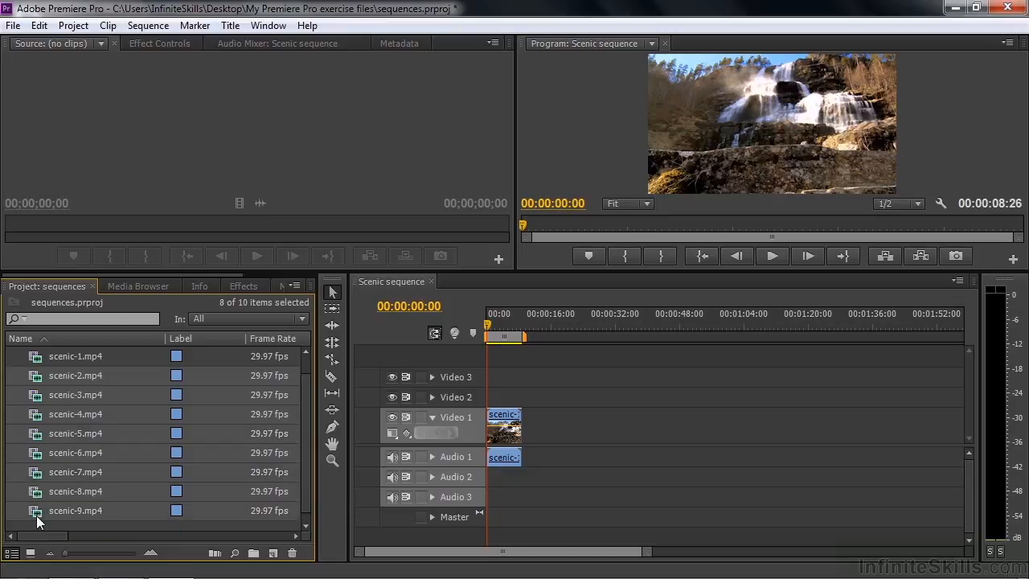
pyautogui.moveTo(273, 554); pyautogui.dragTo(273, 554)
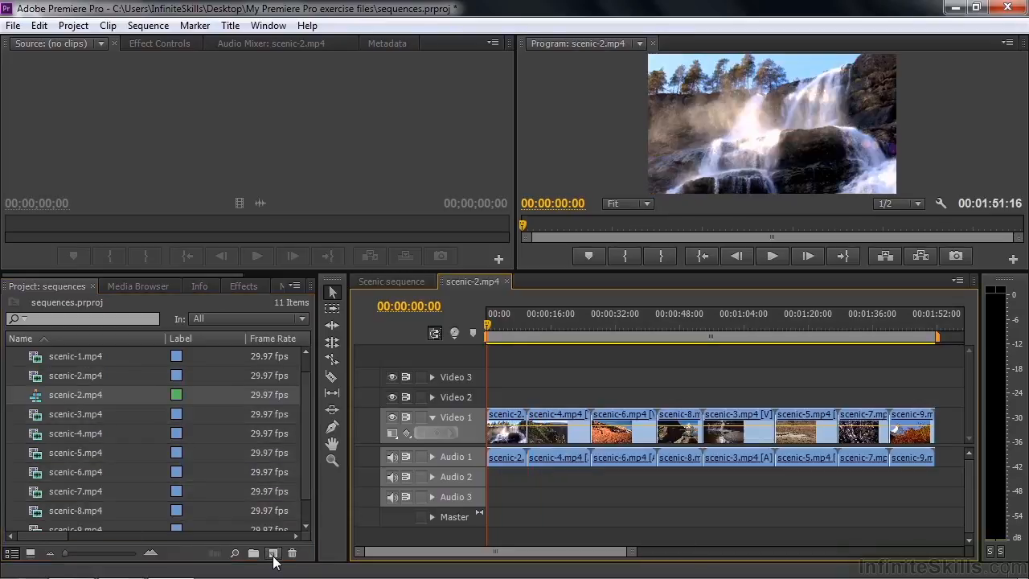